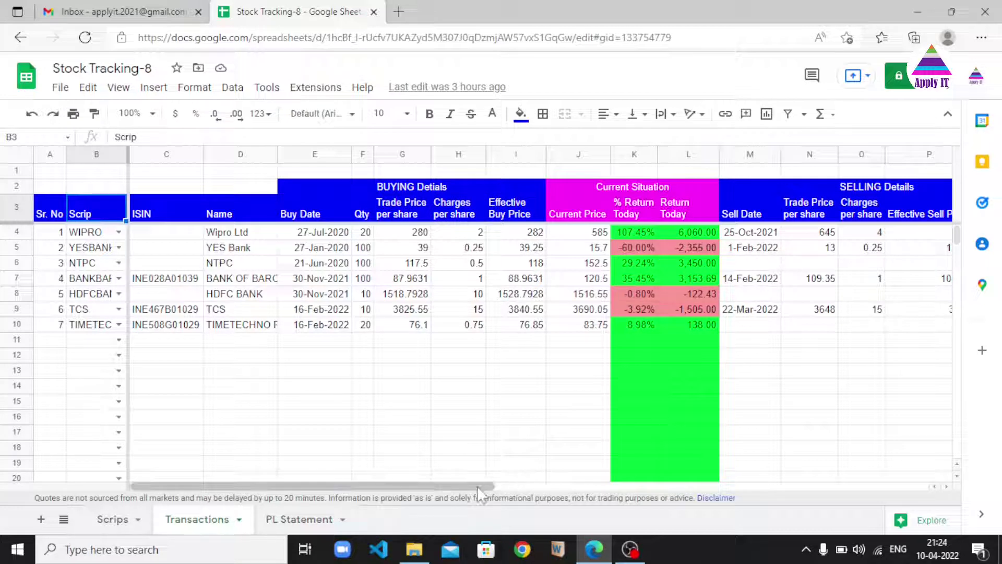
# - Look over the Transactions sheet's columns and the PL Statement sheet, and return to the Transactions sheet
pyautogui.moveTo(477, 485); pyautogui.dragTo(622, 491)
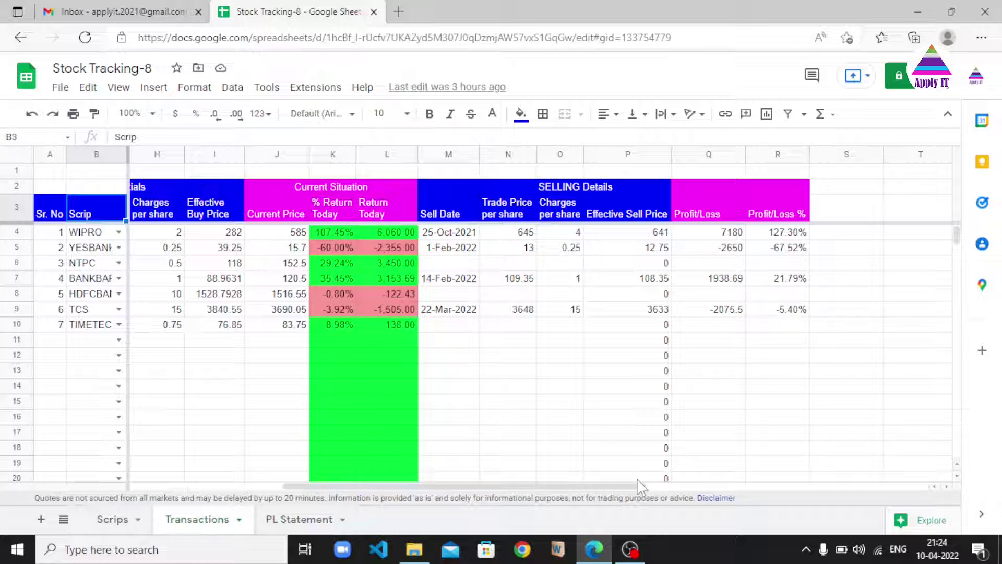
pyautogui.moveTo(628, 491); pyautogui.dragTo(376, 463)
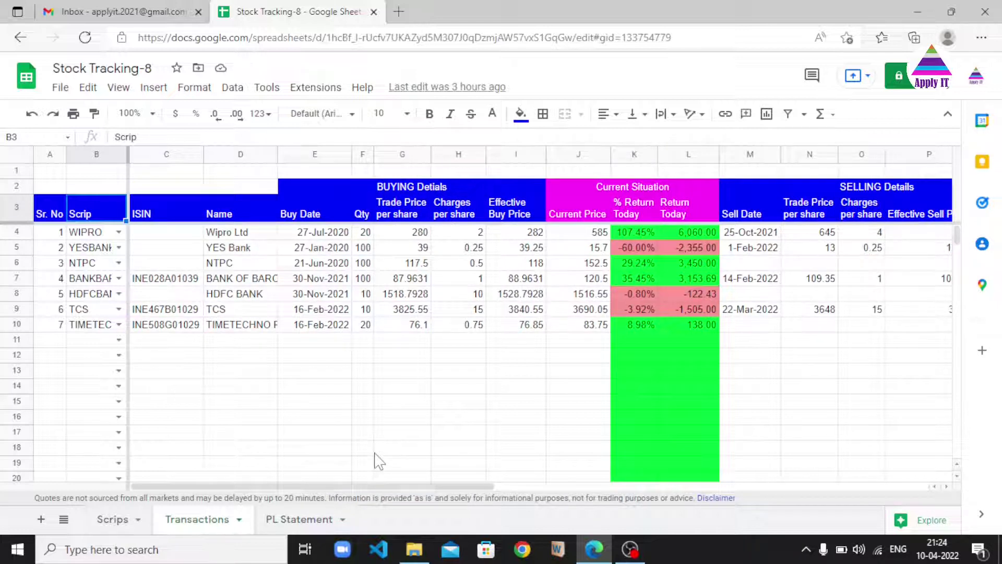
pyautogui.moveTo(365, 485); pyautogui.dragTo(318, 484)
pyautogui.click(307, 520)
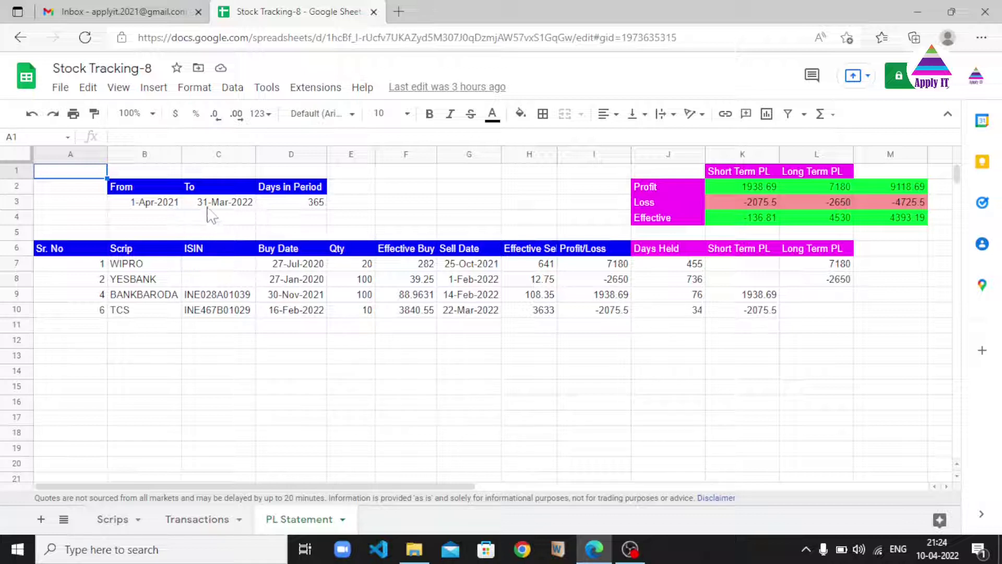
pyautogui.hotkey('ctrl', 'shift', 'pageup')
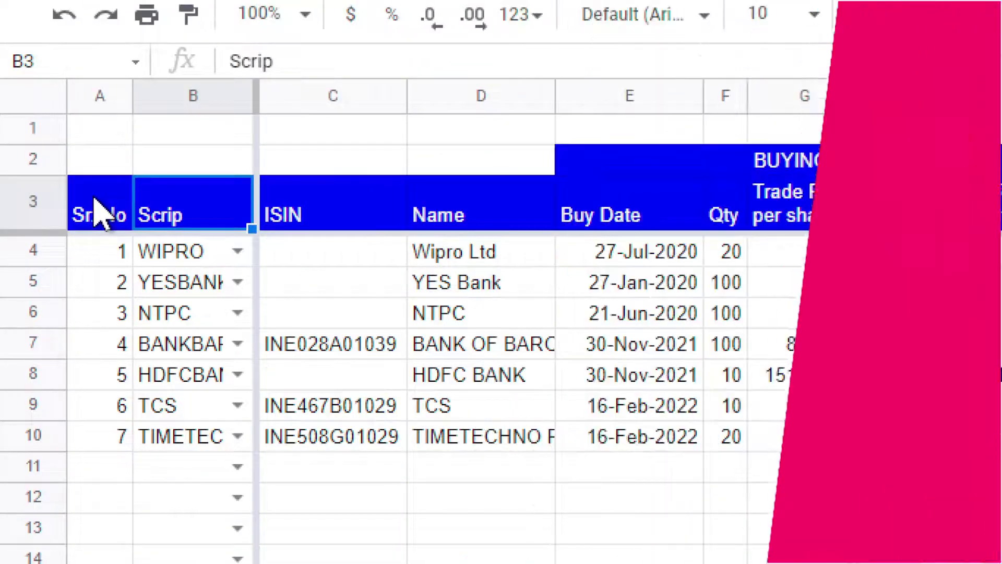
# - Examine the Sr. No, Scrip, ISIN and Name columns, including the serial number formula in A4 and the scrip in B4
pyautogui.click(99, 206)
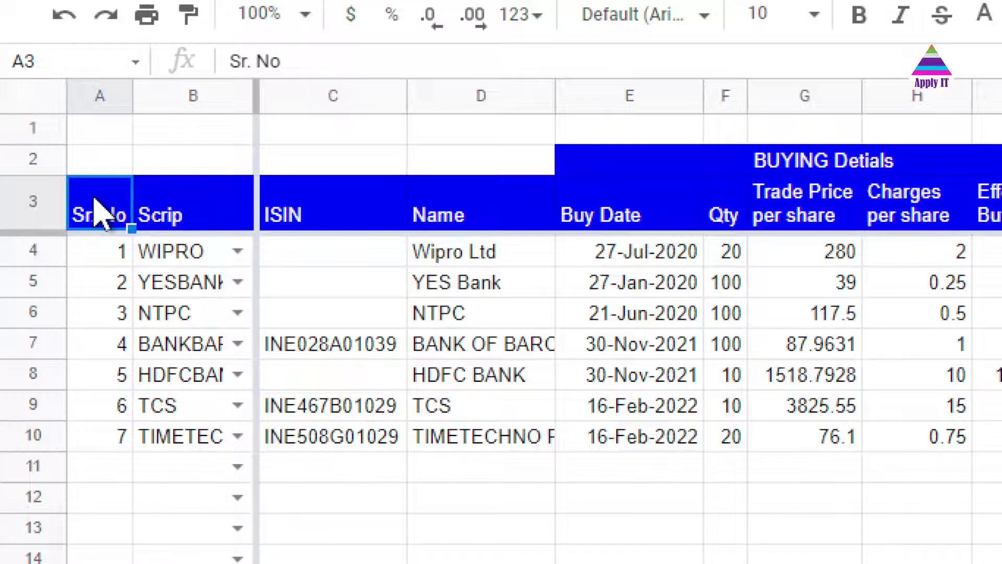
pyautogui.press('Right')
pyautogui.press('Left')
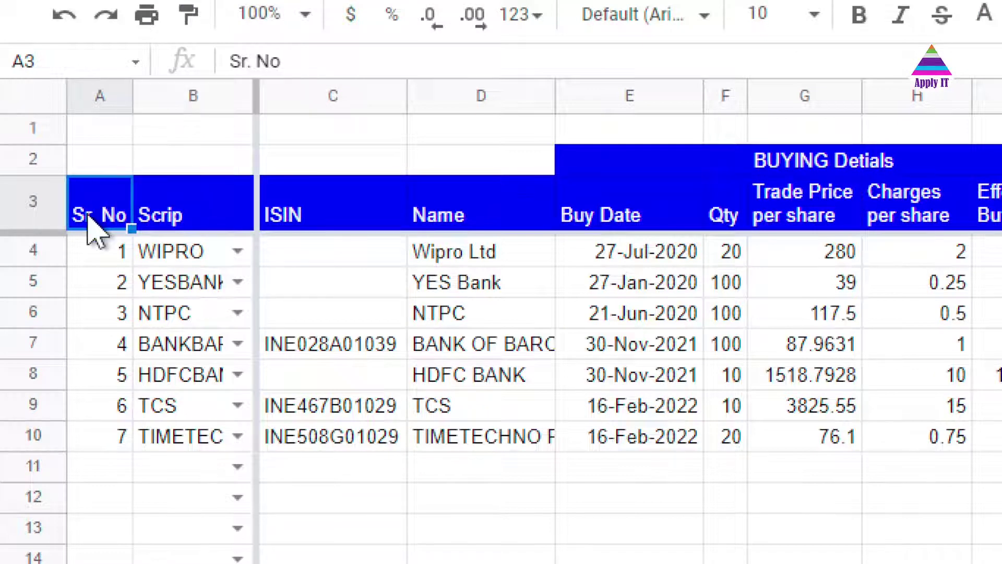
pyautogui.click(96, 259)
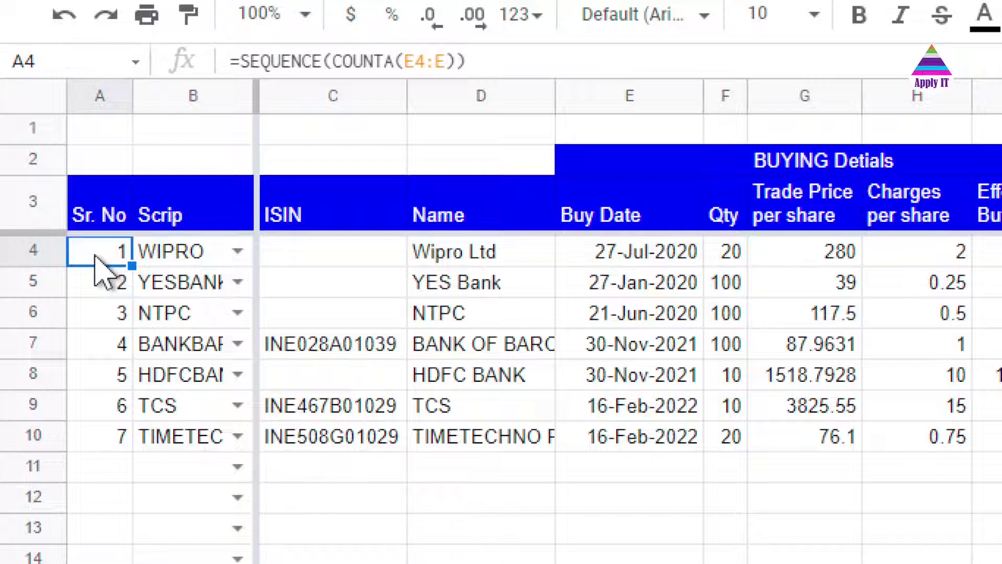
pyautogui.click(182, 222)
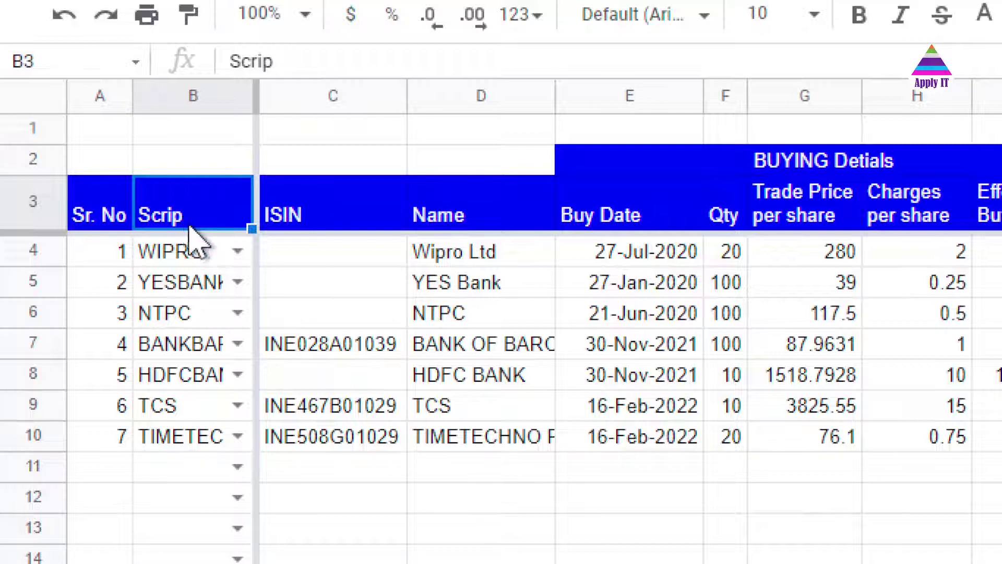
pyautogui.click(193, 250)
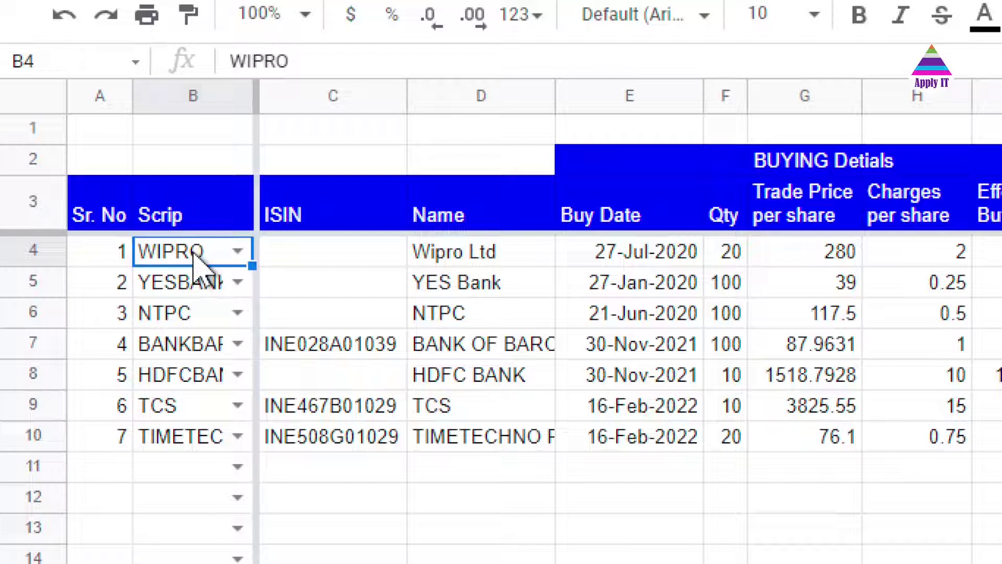
pyautogui.click(353, 219)
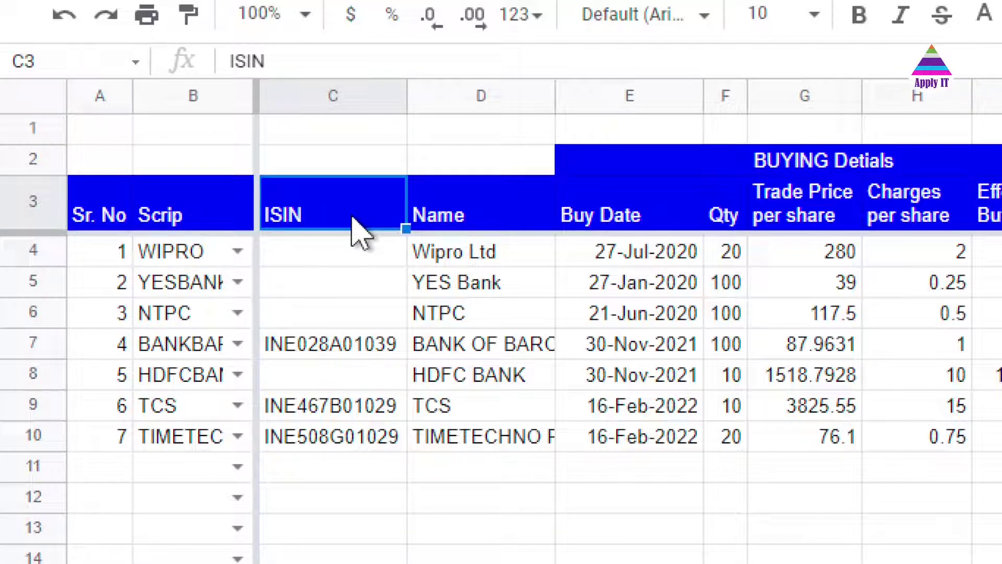
pyautogui.click(458, 225)
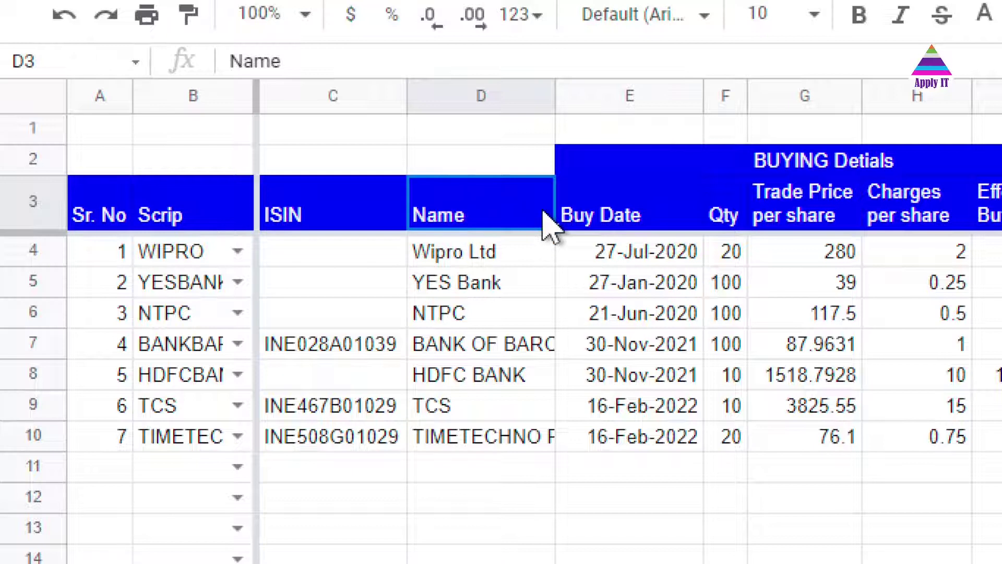
# - Review the buying headings in row 3, from Buy Date and Qty through Trade Price and Charges to Effective Buy Price
pyautogui.click(602, 232)
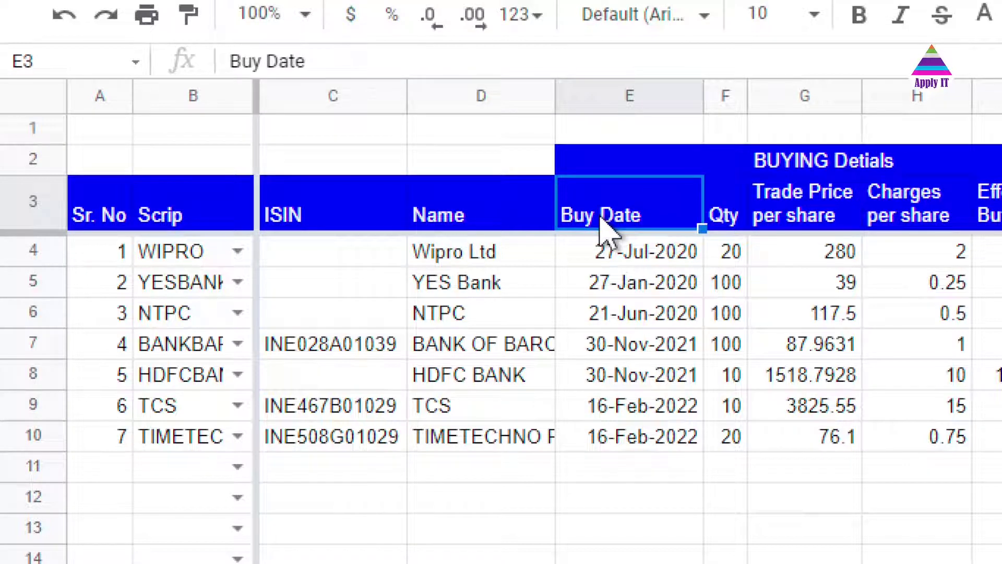
pyautogui.press('Right')
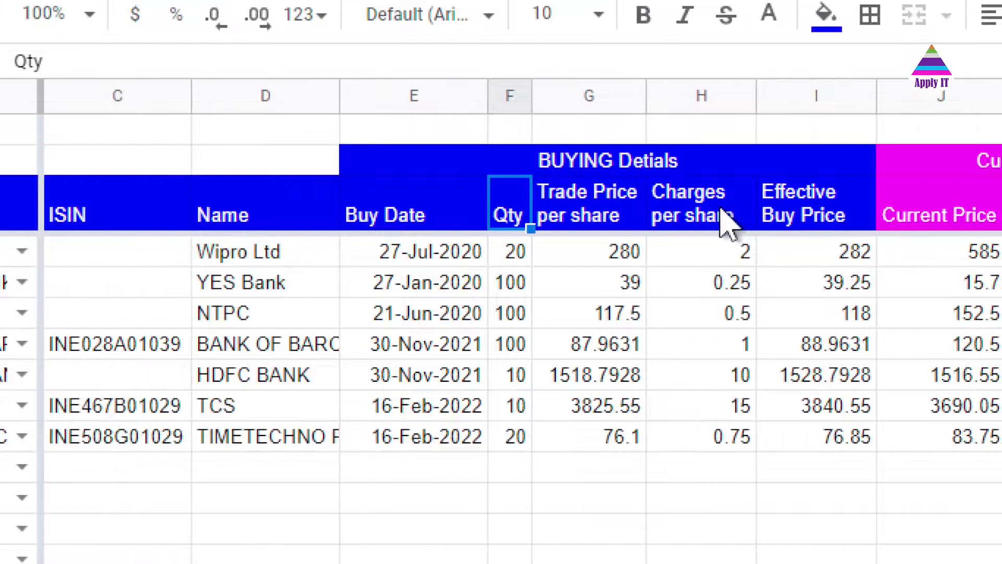
pyautogui.click(623, 209)
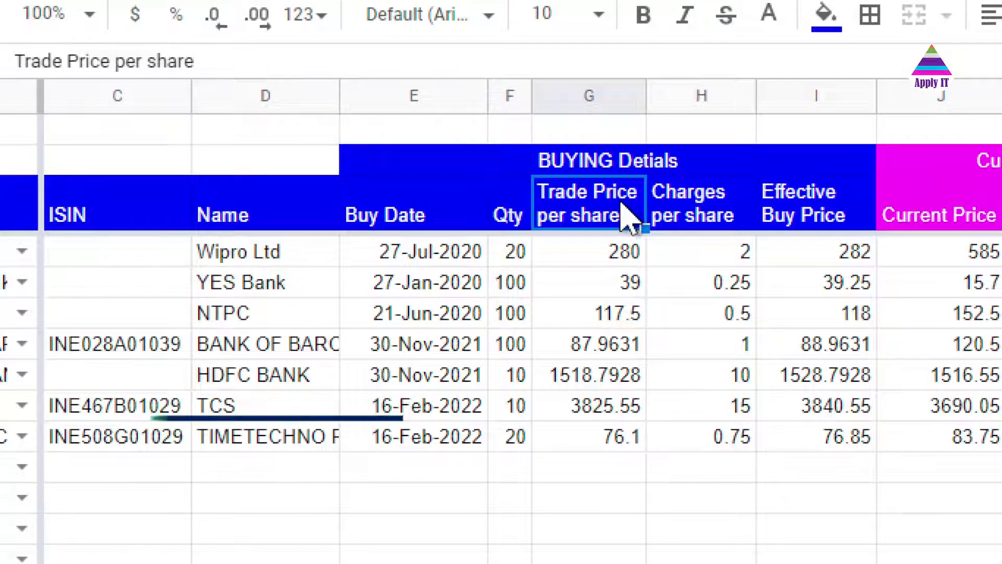
pyautogui.click(672, 228)
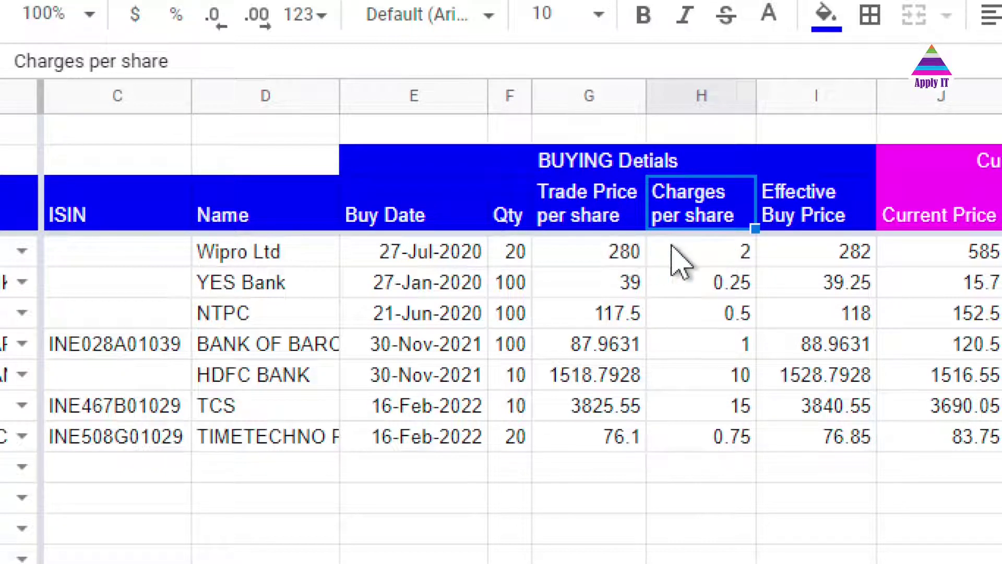
pyautogui.click(796, 229)
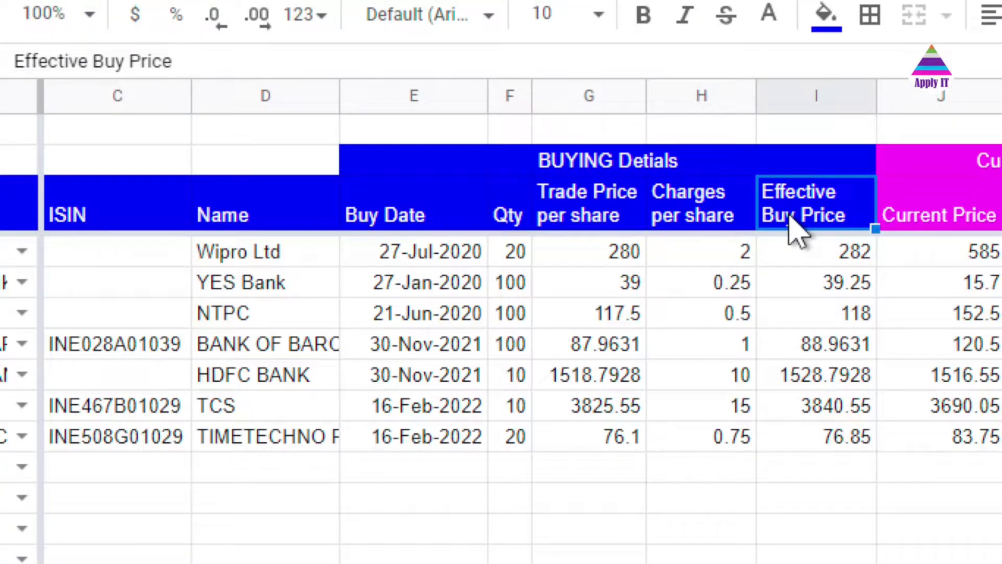
# - Review the Current Situation headings in row 3: Current Price, % Return Today and Return Today
pyautogui.click(934, 209)
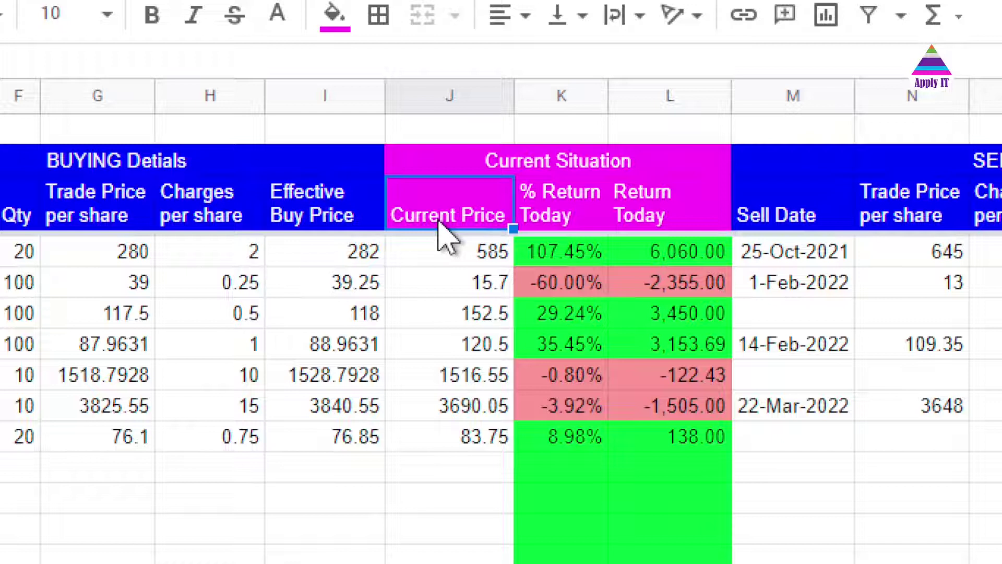
pyautogui.click(578, 220)
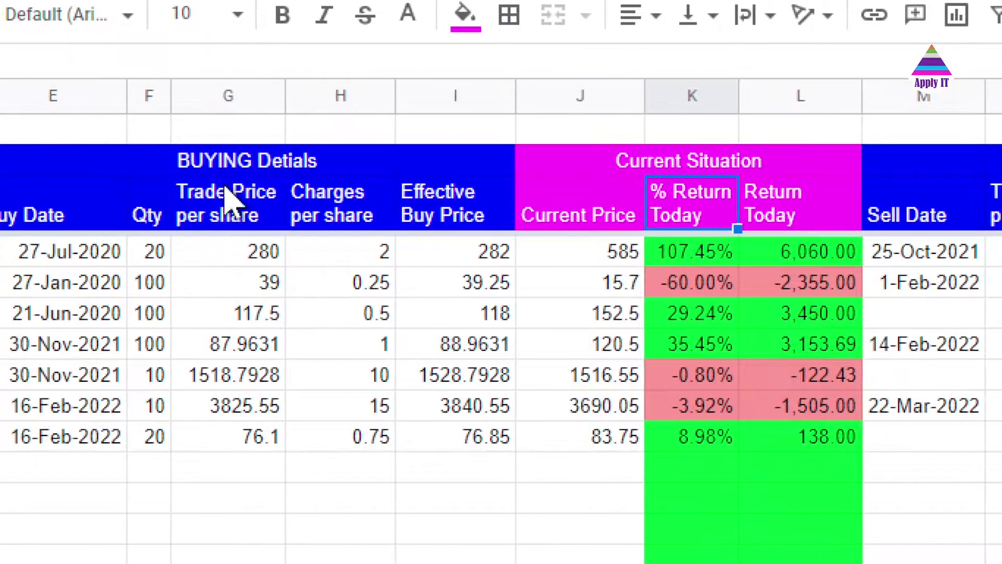
pyautogui.click(802, 211)
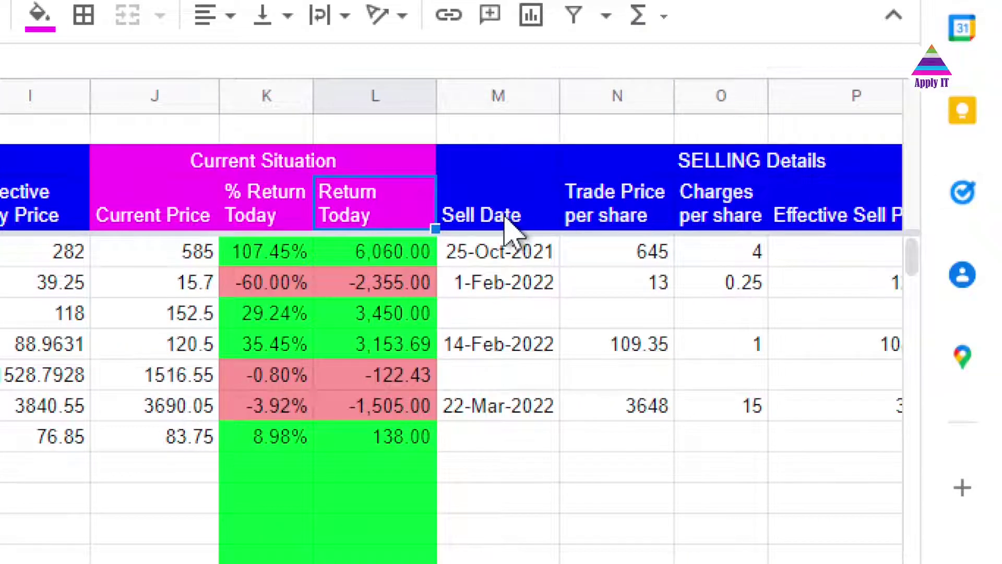
# - Review the selling headings from Sell Date to Effective Sell Price, plus the Profit/Loss and Profit/Loss % headings
pyautogui.click(506, 218)
pyautogui.press('Right')
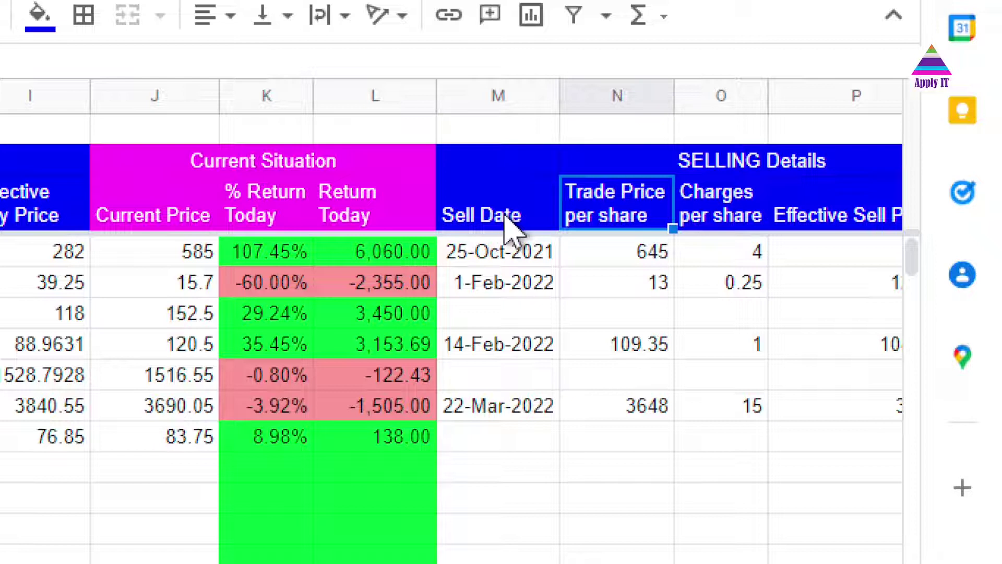
pyautogui.press('Right')
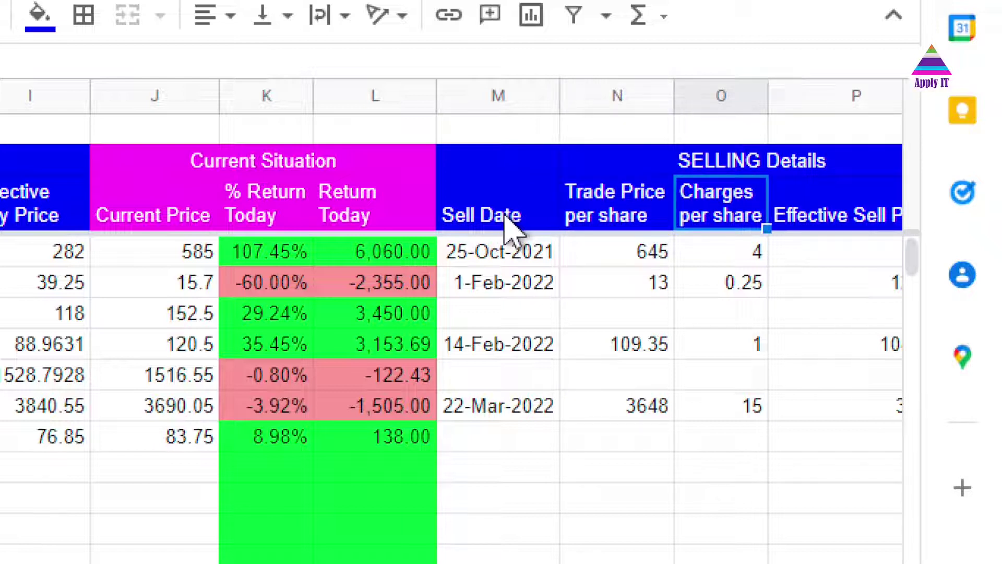
pyautogui.press('Right')
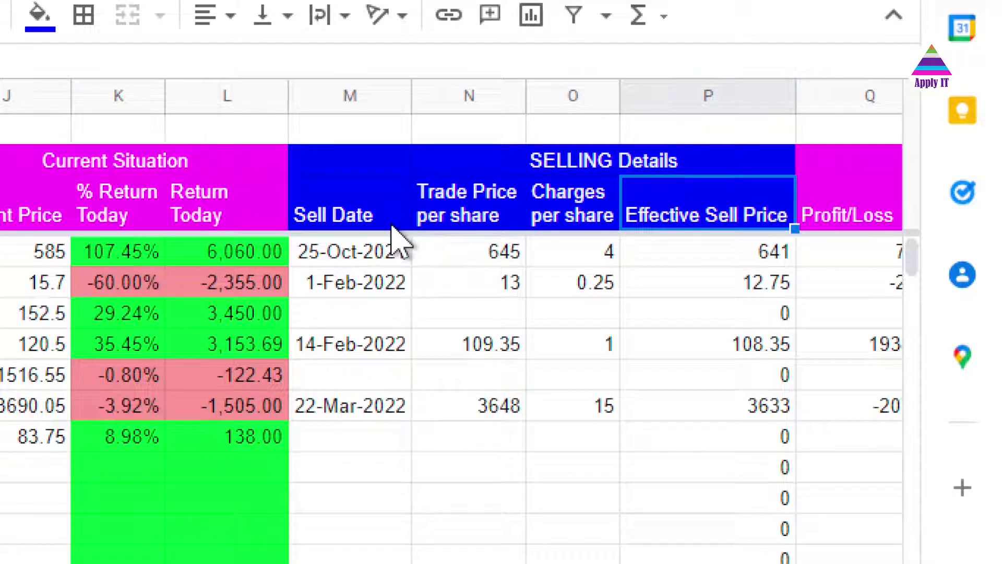
pyautogui.click(853, 210)
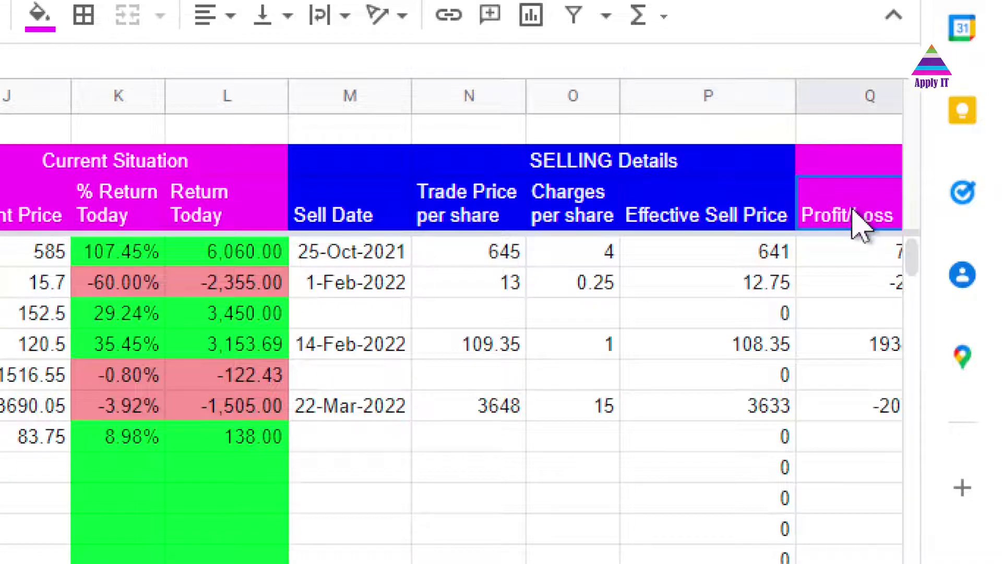
pyautogui.hscroll(5, 861, 225)
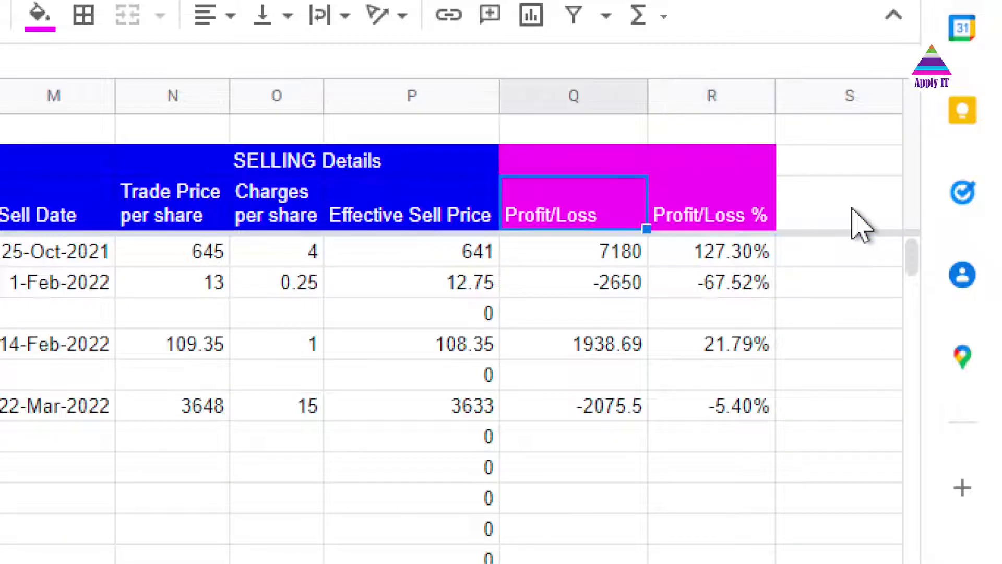
pyautogui.press('Right')
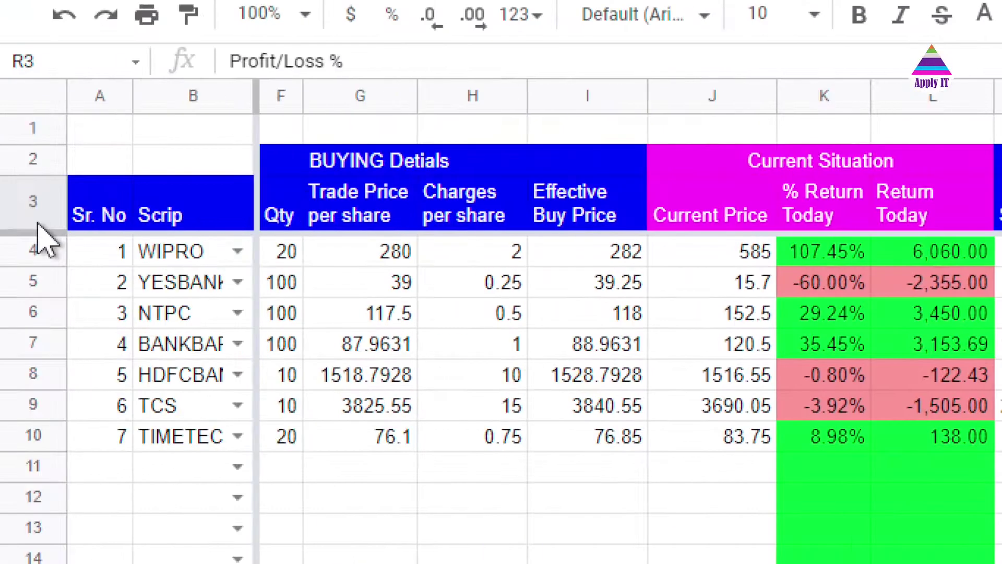
# - Go back along row 3 to the Sr. No heading and move on to the ISIN heading
pyautogui.press('Left')
pyautogui.press('Left')
pyautogui.press('Left')
pyautogui.press('Left')
pyautogui.press('Left')
pyautogui.press('Left')
pyautogui.press('Left')
pyautogui.press('Left')
pyautogui.press('Left')
pyautogui.press('Left')
pyautogui.press('Left')
pyautogui.press('Left')
pyautogui.press('Left')
pyautogui.press('Left')
pyautogui.press('Left')
pyautogui.press('Left')
pyautogui.press('Left')
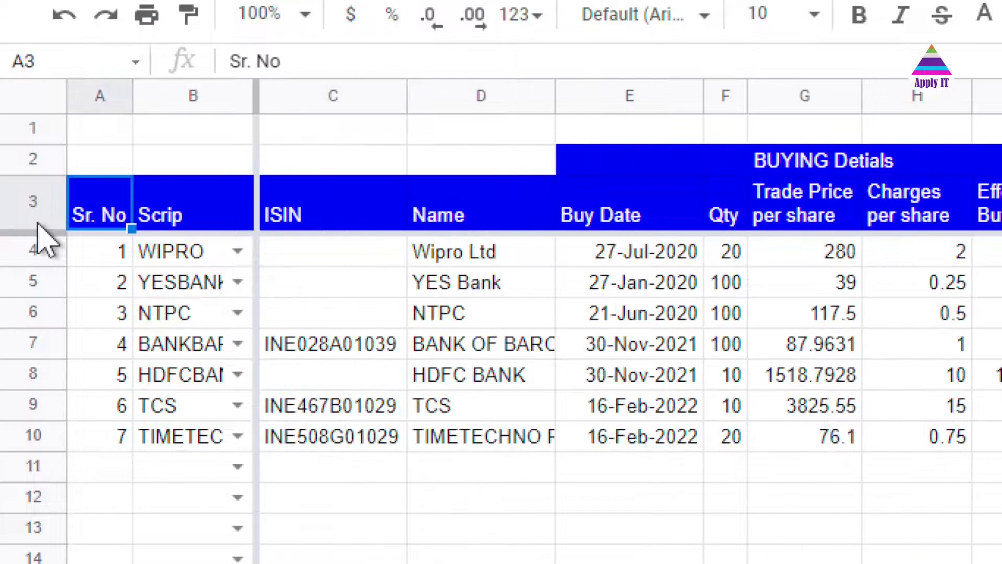
pyautogui.press('Right')
pyautogui.press('Right')
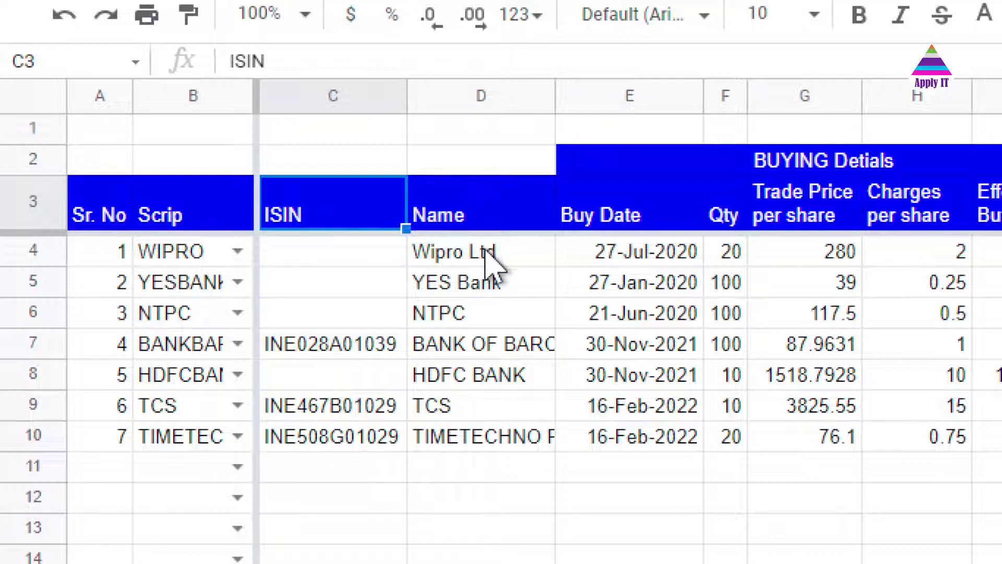
# - Examine the WIPRO transaction in row 4: its scrip choices, buying details, Effective Buy Price formula and serial number formula
pyautogui.click(238, 252)
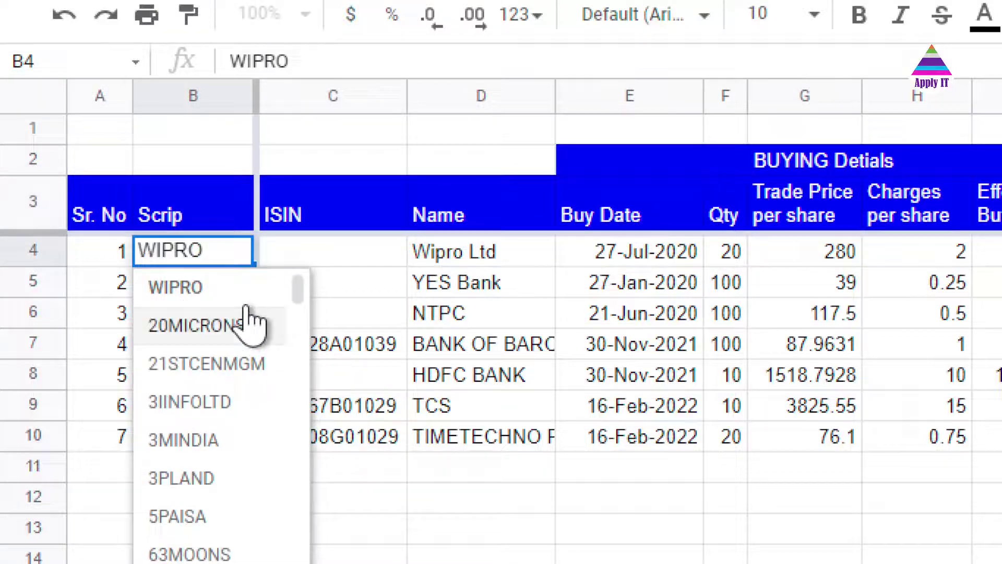
pyautogui.click(237, 261)
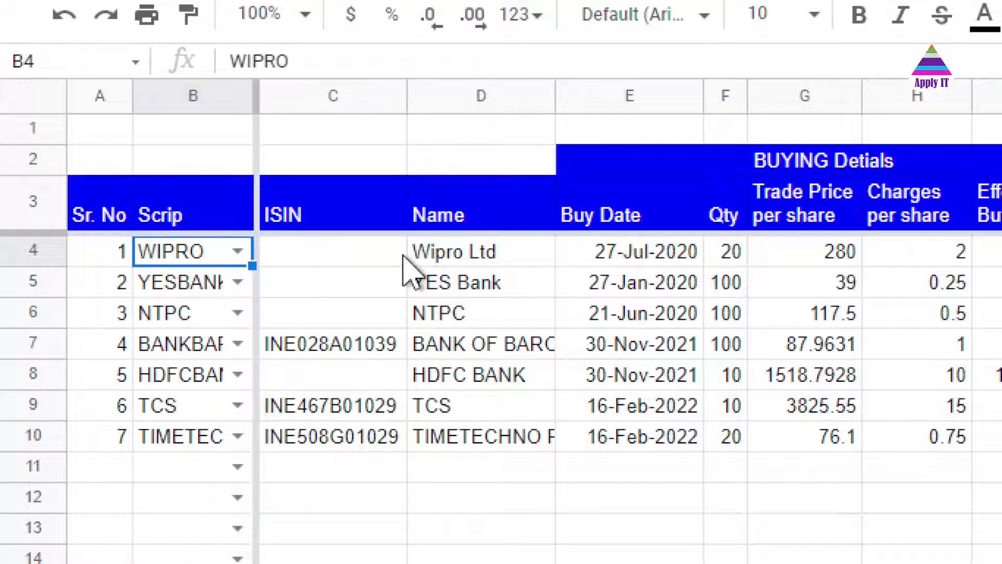
pyautogui.click(609, 259)
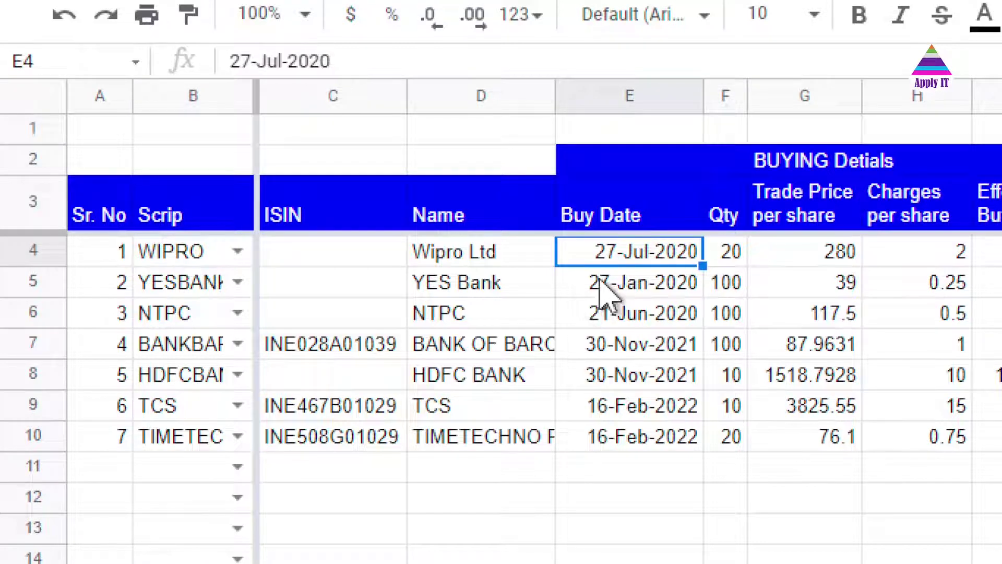
pyautogui.click(739, 256)
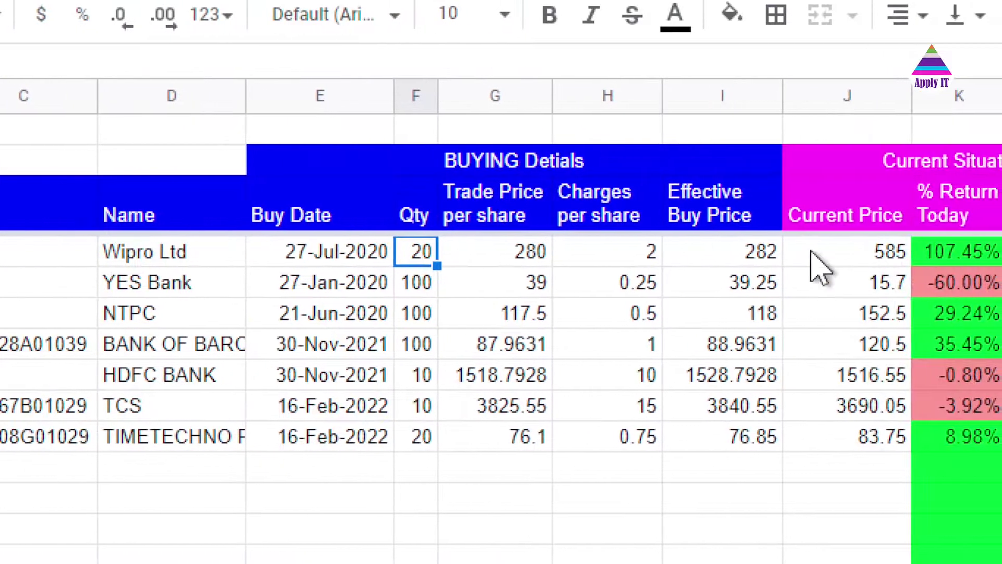
pyautogui.click(509, 257)
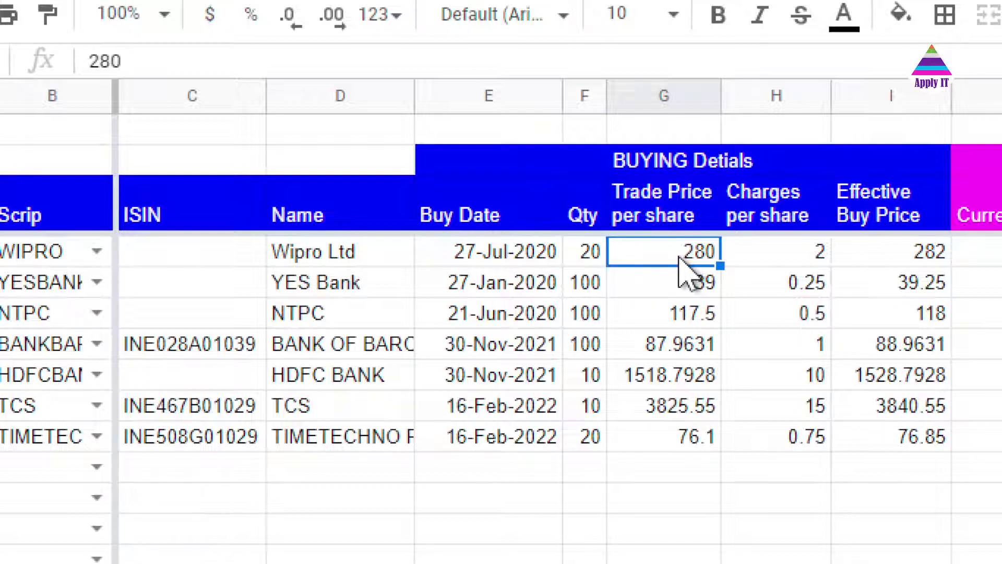
pyautogui.click(770, 261)
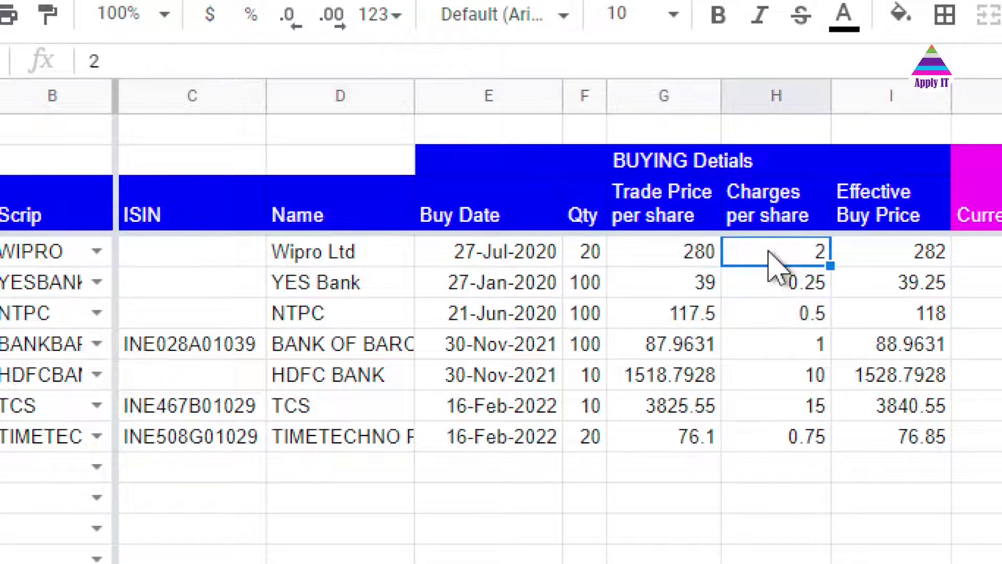
pyautogui.press('Right')
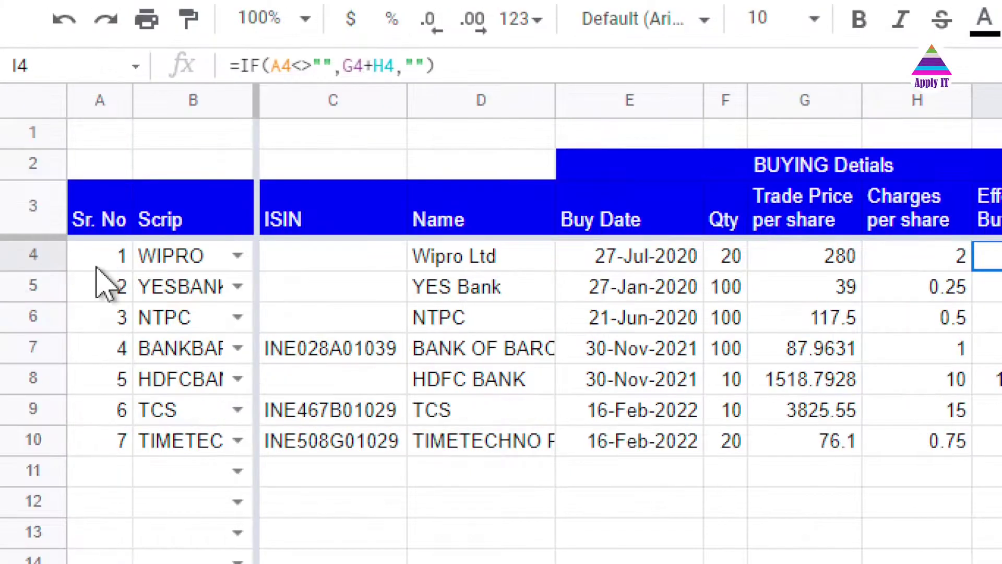
pyautogui.click(96, 263)
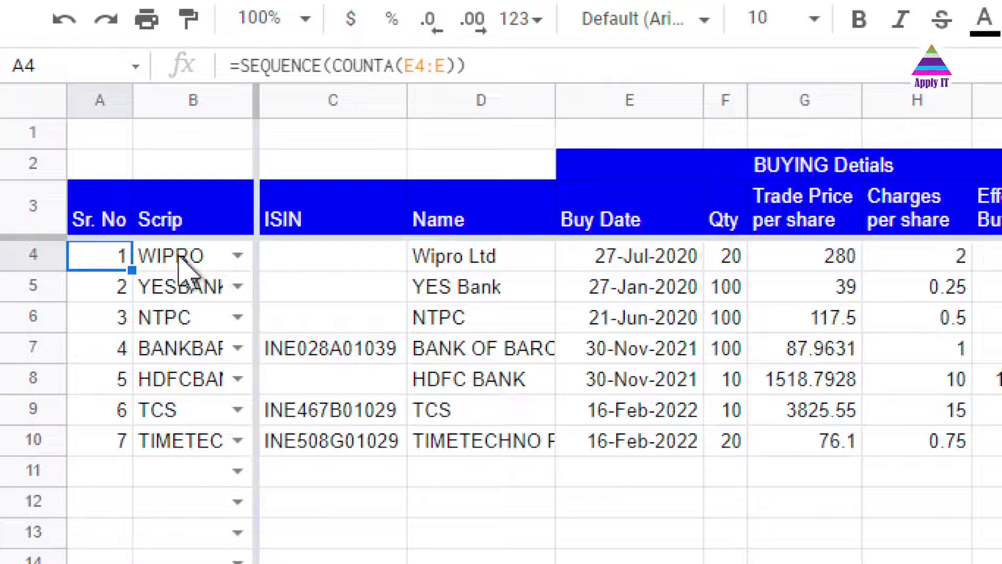
# - Examine WIPRO's Effective Buy Price and its Current Price formula, including the "price" attribute of GOOGLEFINANCE
pyautogui.click(700, 273)
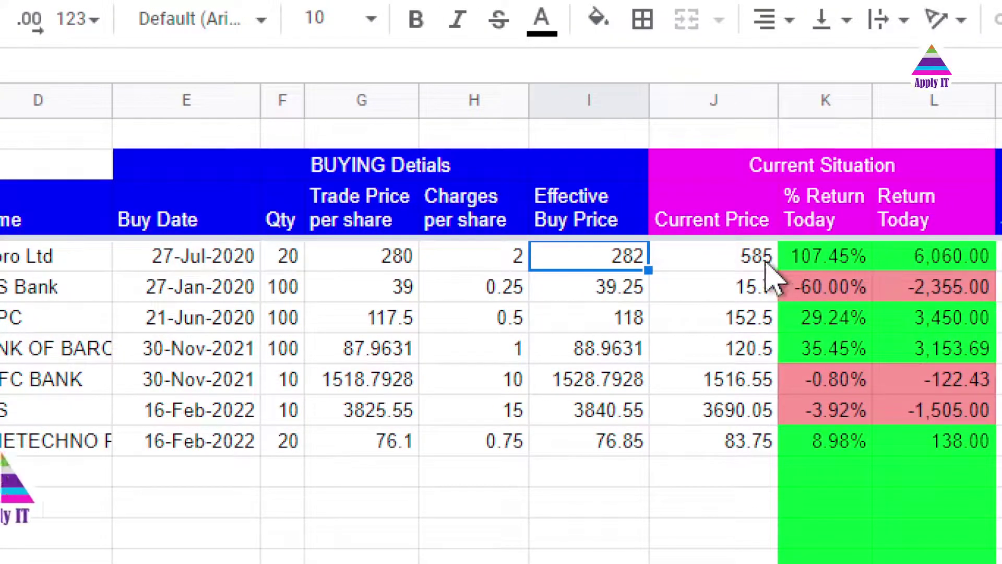
pyautogui.click(753, 266)
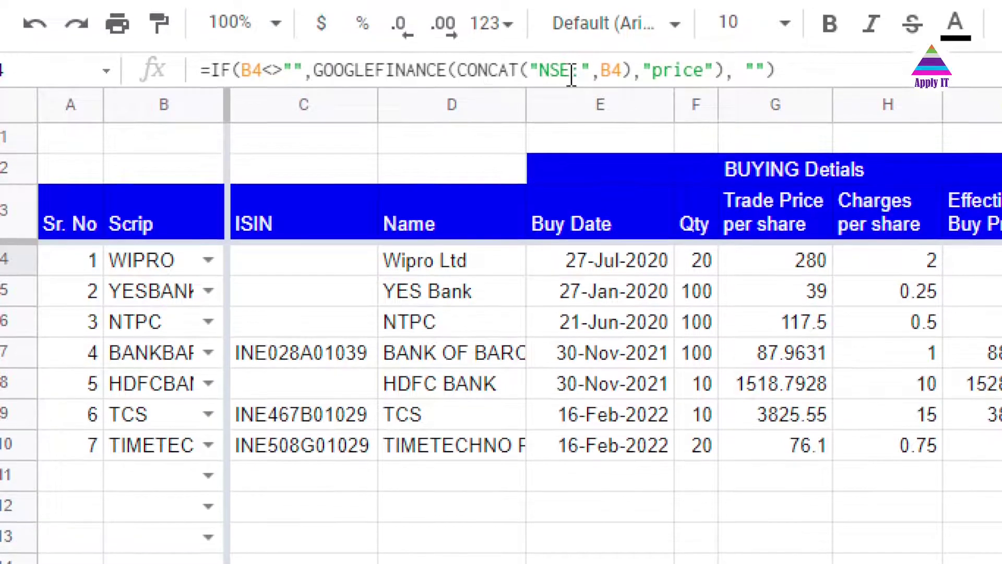
pyautogui.doubleClick(677, 72)
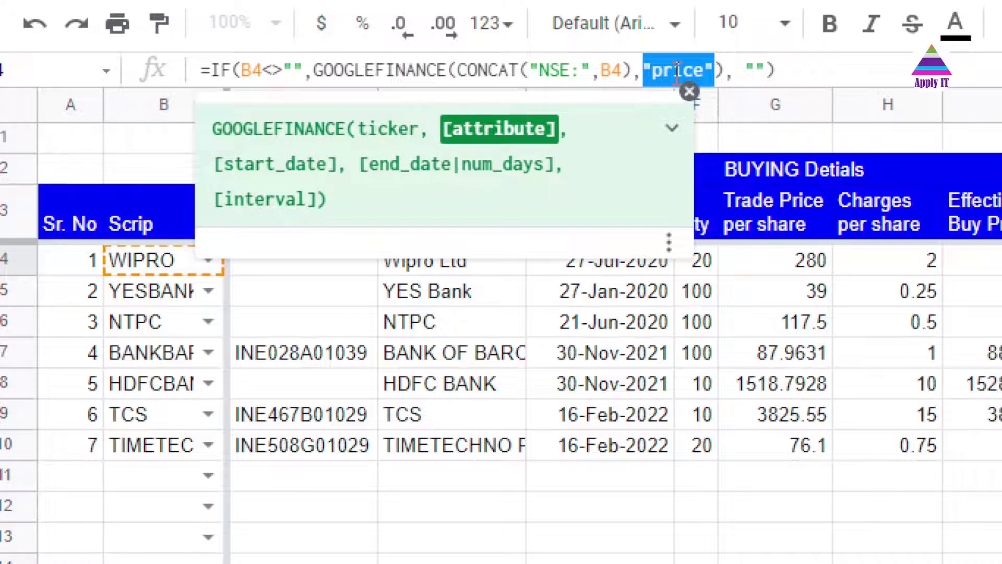
pyautogui.press('Escape')
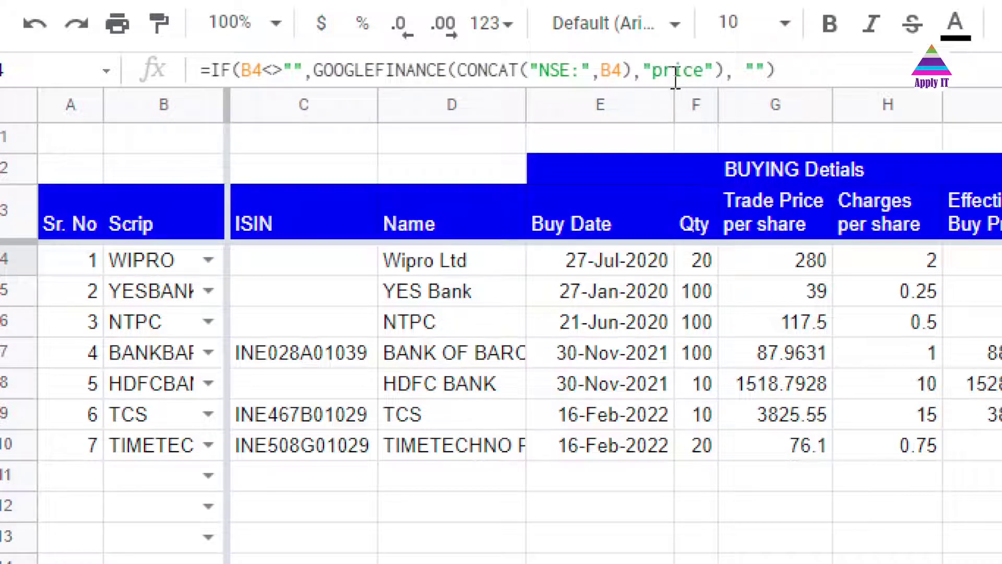
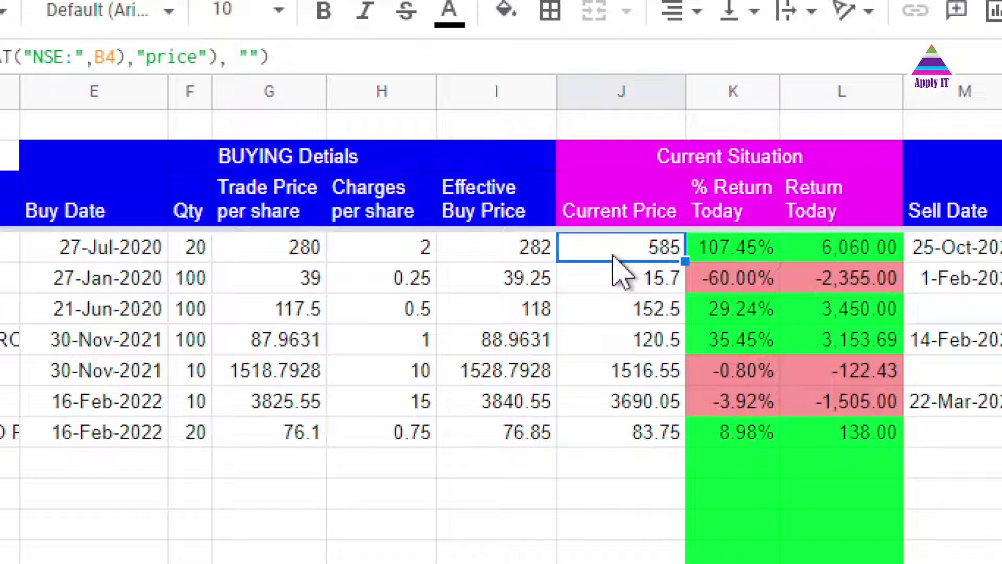
# - Examine WIPRO's % Return Today formula and percent format, plus the Return Today formula and the Qty it multiplies
pyautogui.click(478, 254)
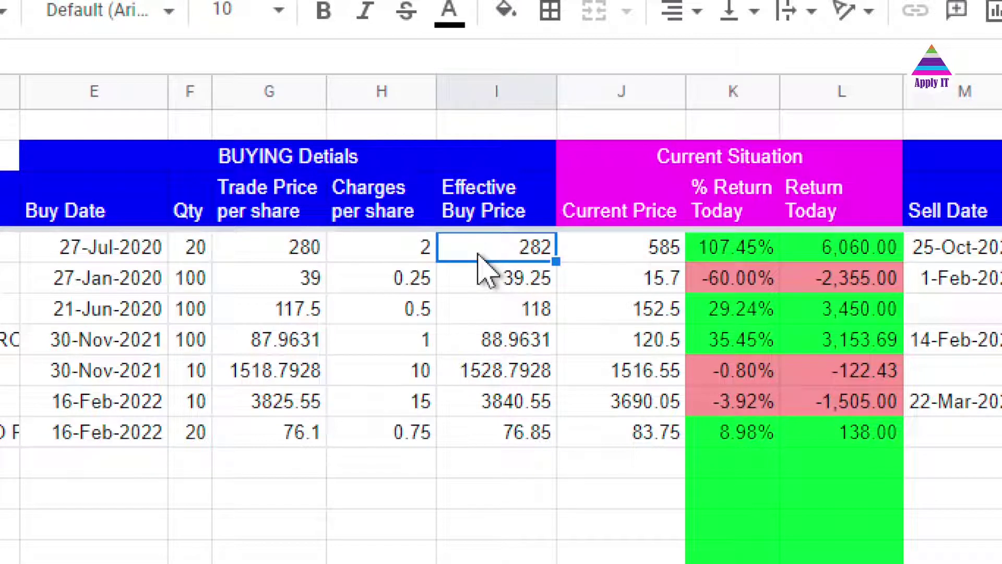
pyautogui.click(601, 251)
pyautogui.click(728, 259)
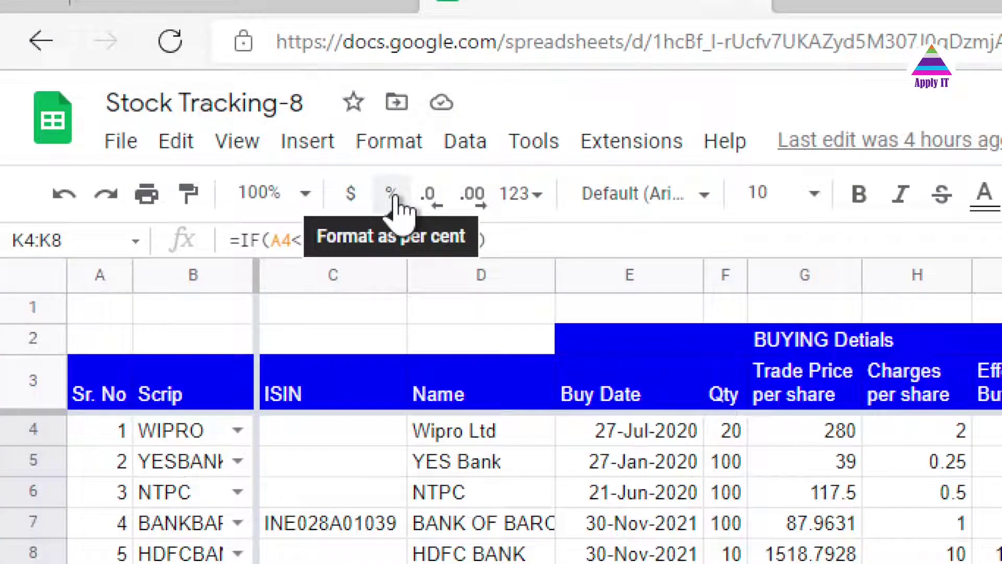
pyautogui.click(392, 196)
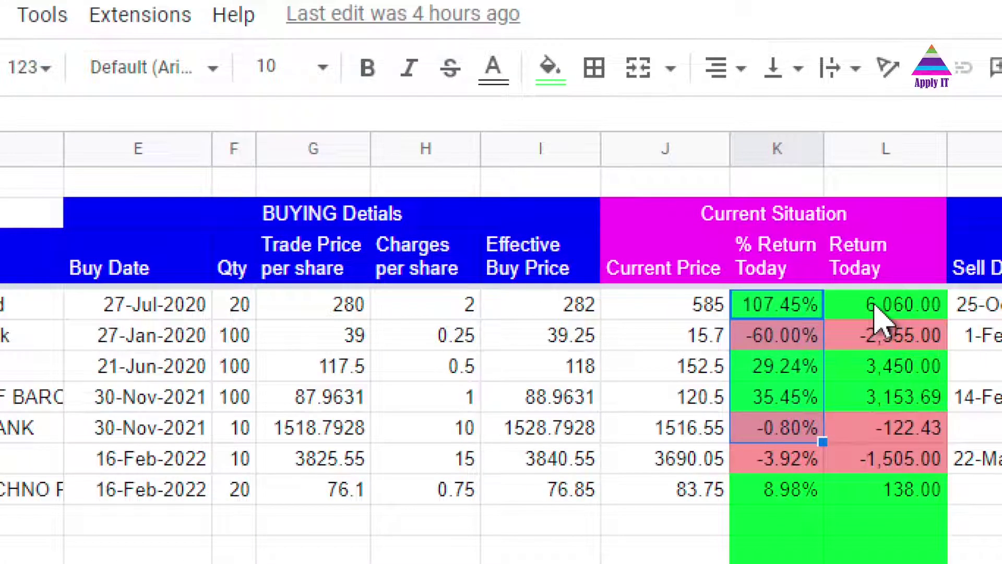
pyautogui.click(882, 314)
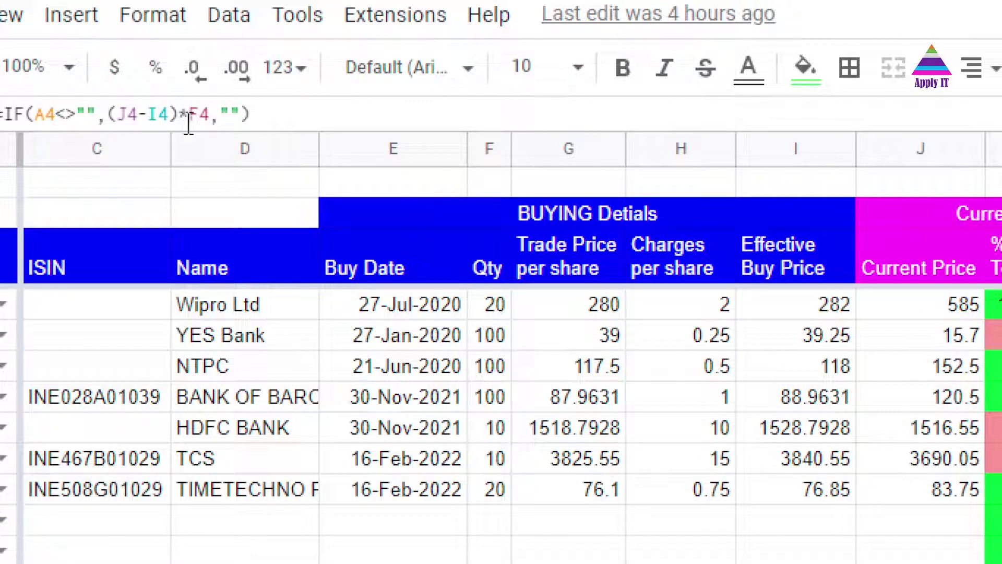
pyautogui.click(490, 308)
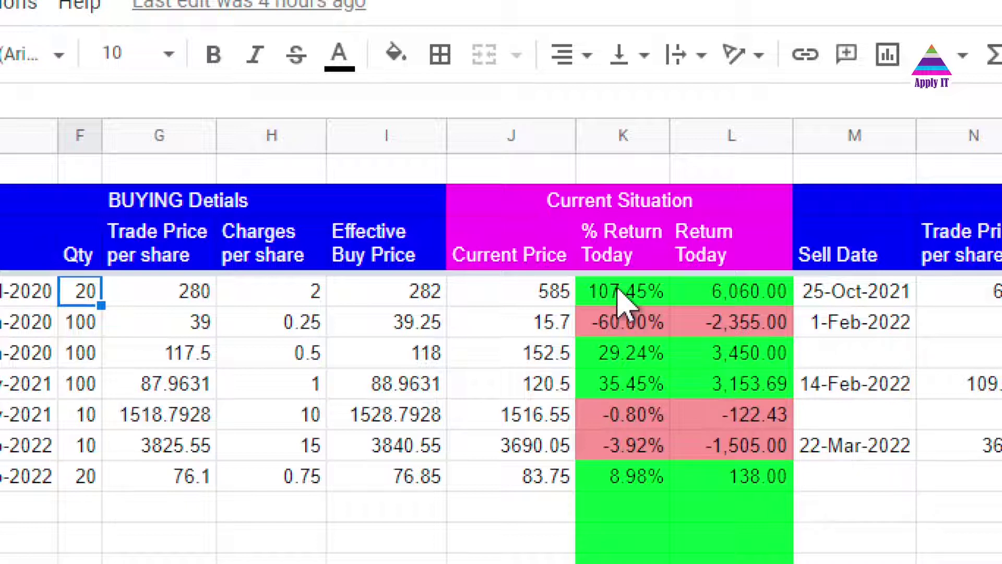
# - Select K4:K995 in the % Return Today column and inspect its conditional format rules, opening the green =K4>0 rule
pyautogui.click(625, 303)
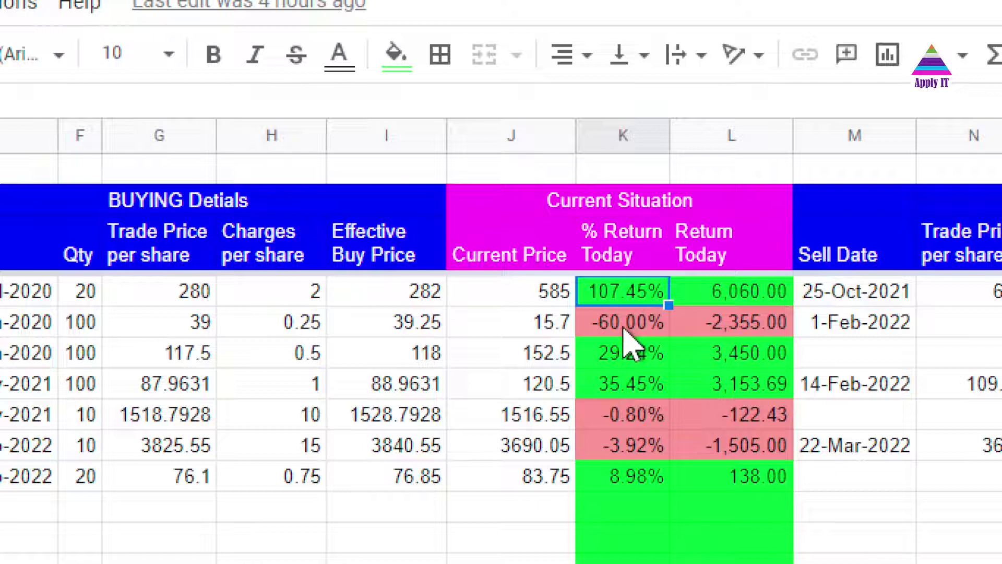
pyautogui.hotkey('ctrl', 'z')
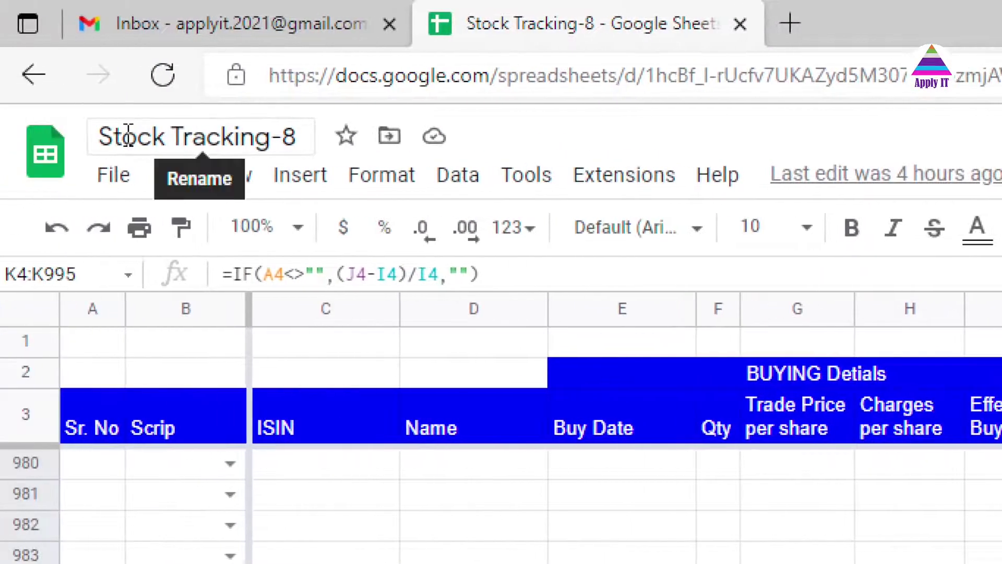
pyautogui.click(370, 180)
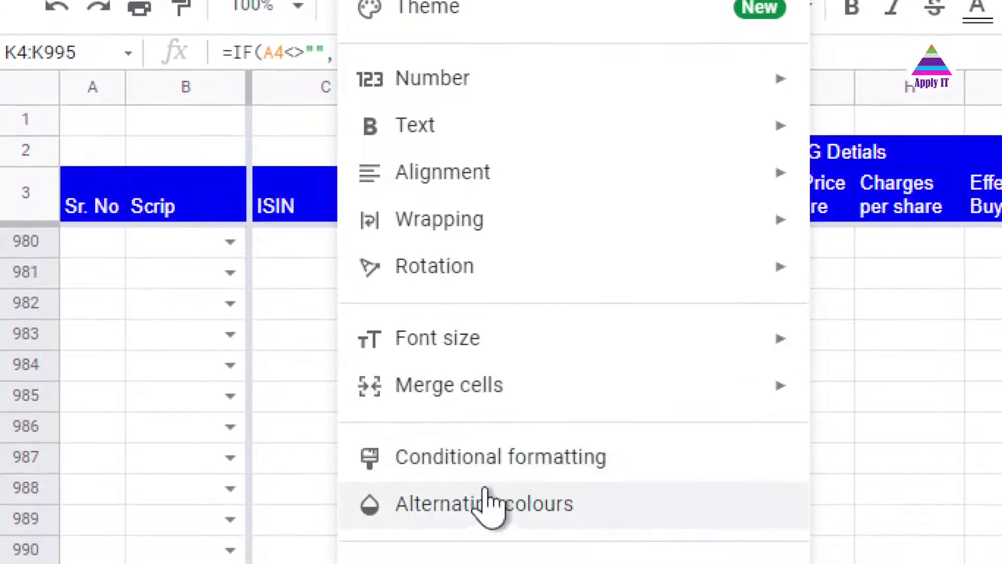
pyautogui.click(483, 455)
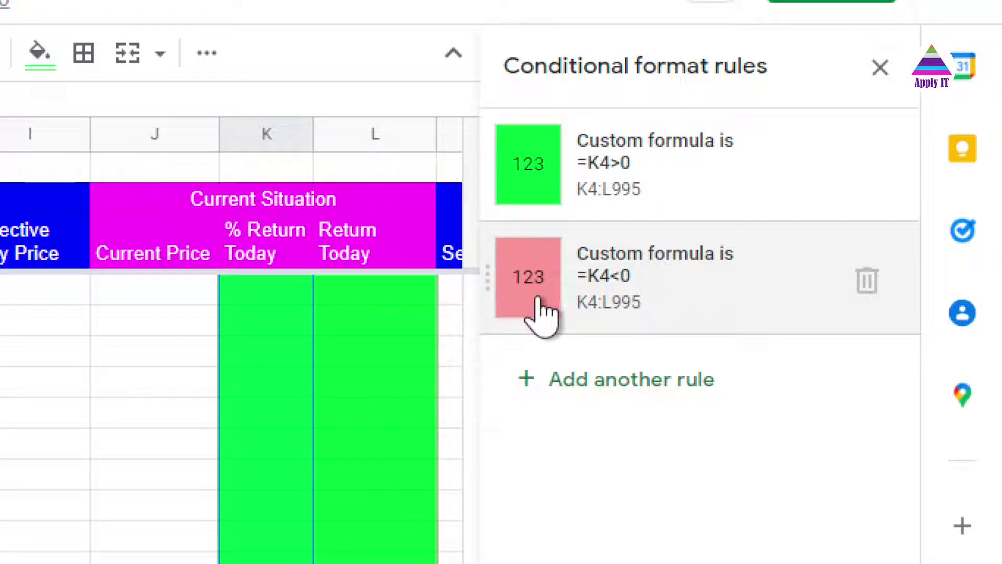
pyautogui.click(540, 190)
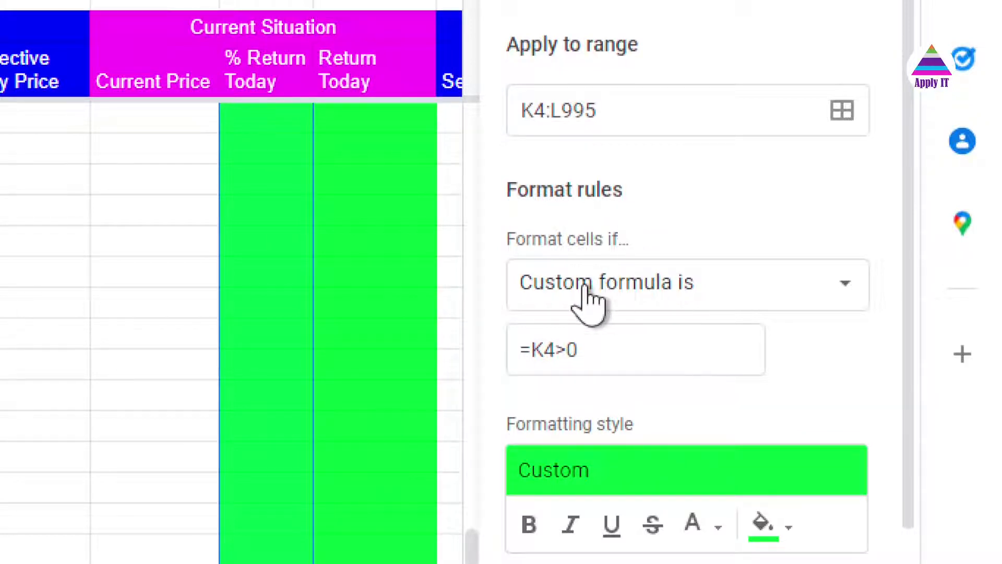
pyautogui.click(603, 352)
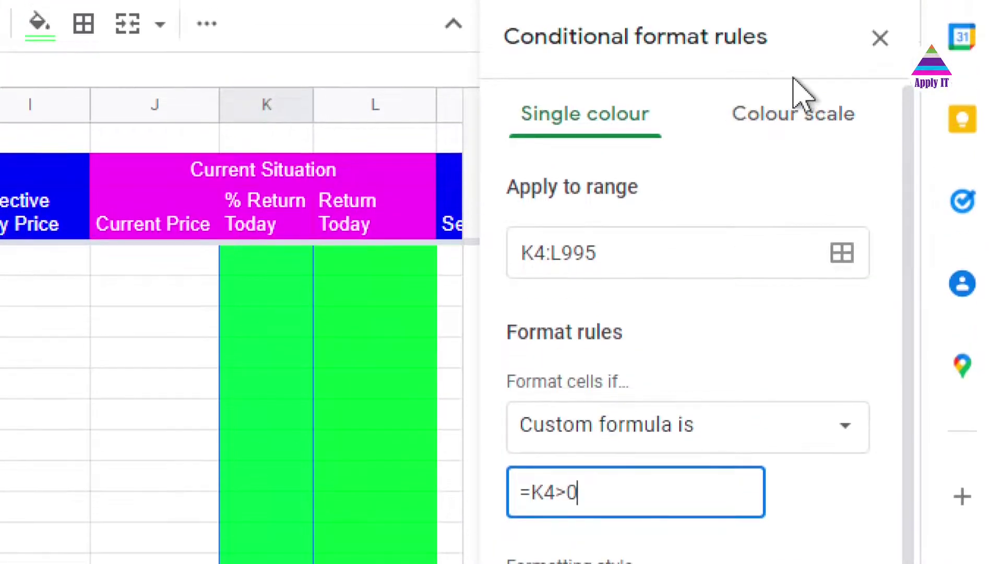
pyautogui.click(887, 73)
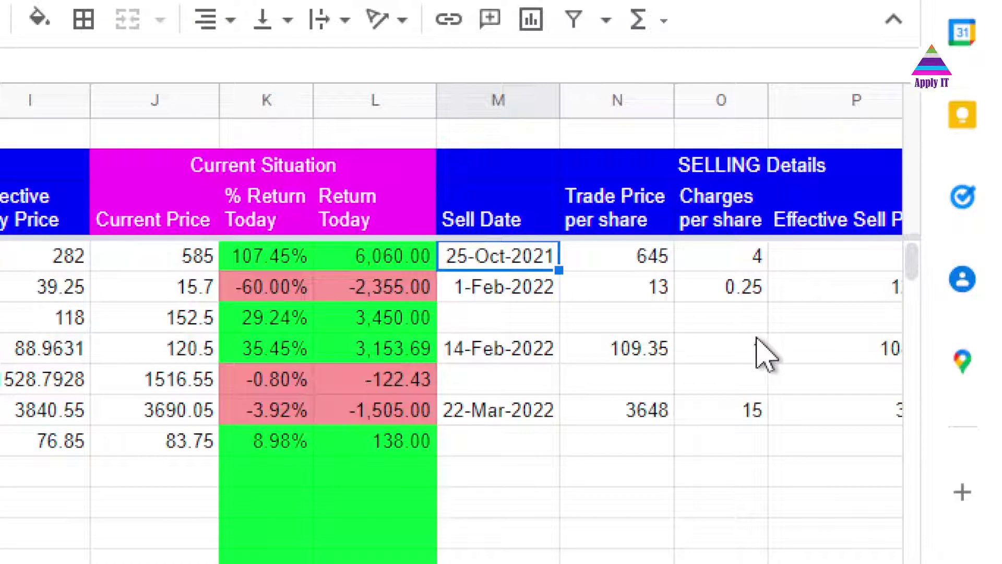
# - Look along row 4 from Sell Date to Profit/Loss % and return to the start of the selling details
pyautogui.press('Right')
pyautogui.press('Right')
pyautogui.press('Right')
pyautogui.press('Right')
pyautogui.press('Right')
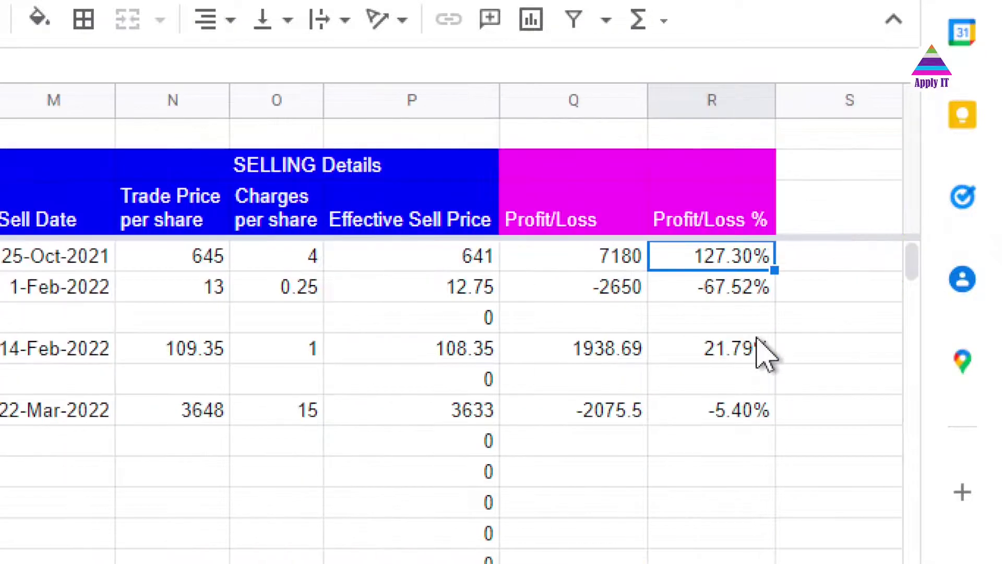
pyautogui.press('Left')
pyautogui.press('Left')
pyautogui.press('Left')
pyautogui.press('Left')
pyautogui.press('Left')
pyautogui.press('Left')
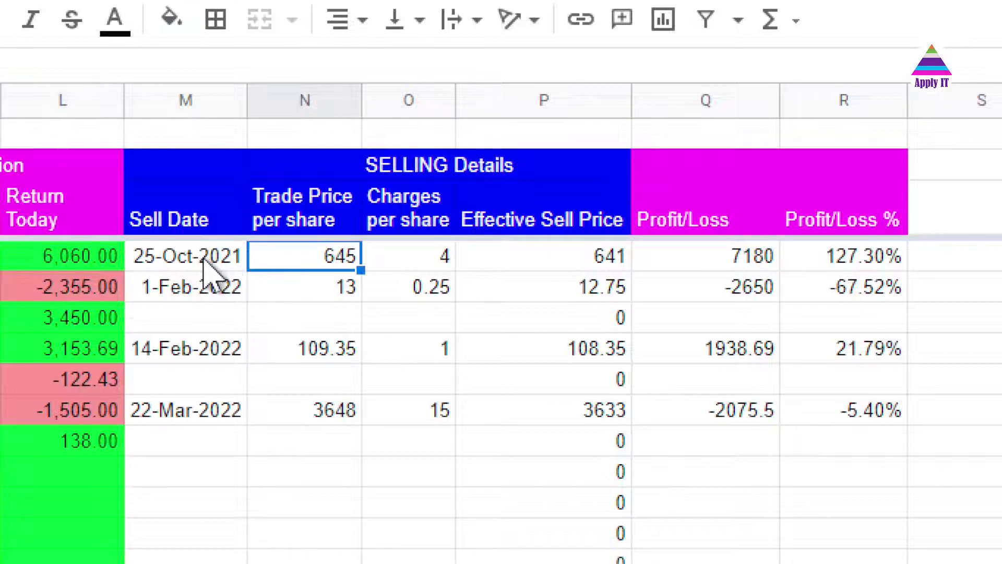
# - Examine WIPRO's Sell Date, selling Trade Price per share, Charges per share and Effective Sell Price
pyautogui.click(77, 268)
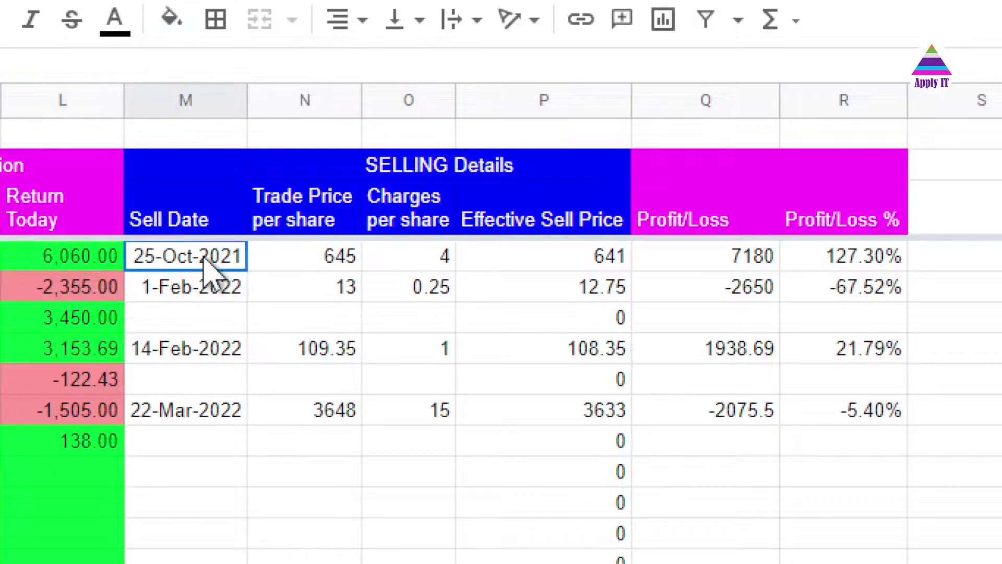
pyautogui.click(301, 253)
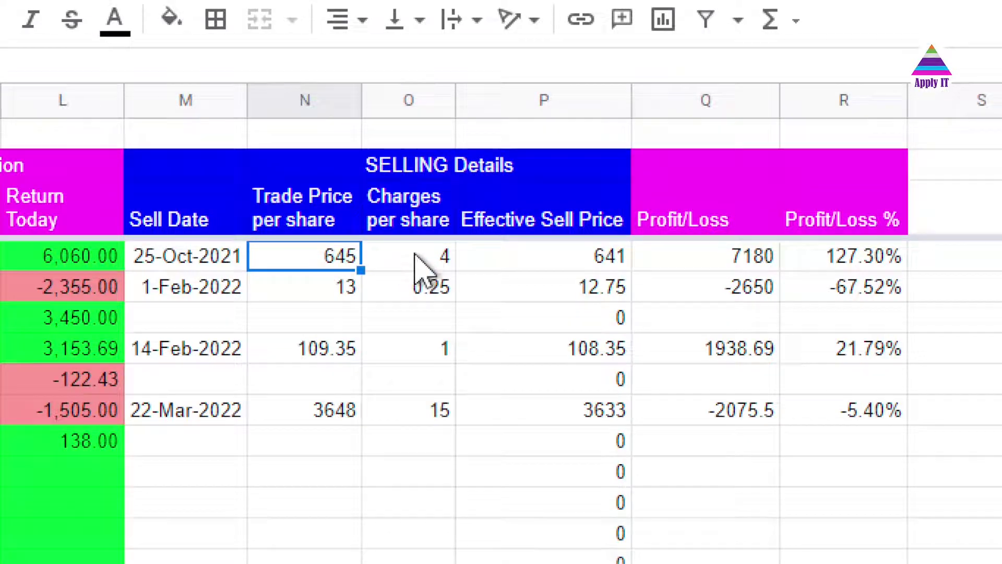
pyautogui.click(422, 269)
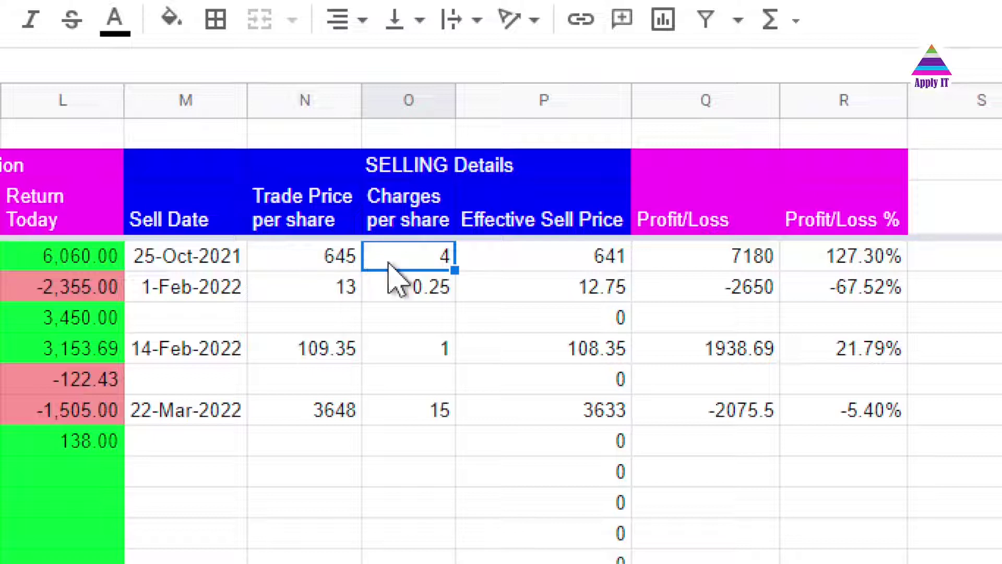
pyautogui.click(545, 261)
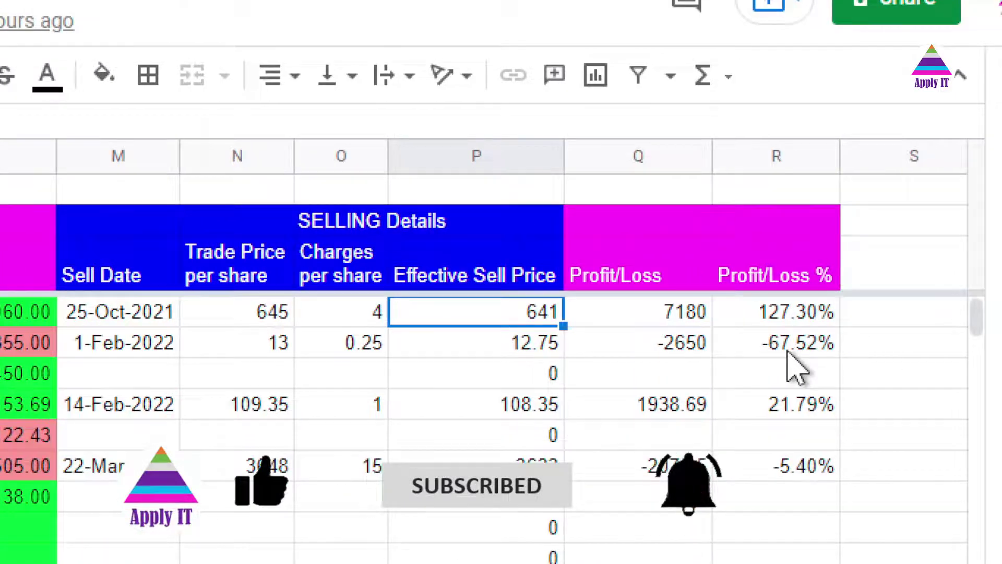
# - Examine WIPRO's Profit/Loss and Profit/Loss % formulas and the percent format
pyautogui.click(699, 324)
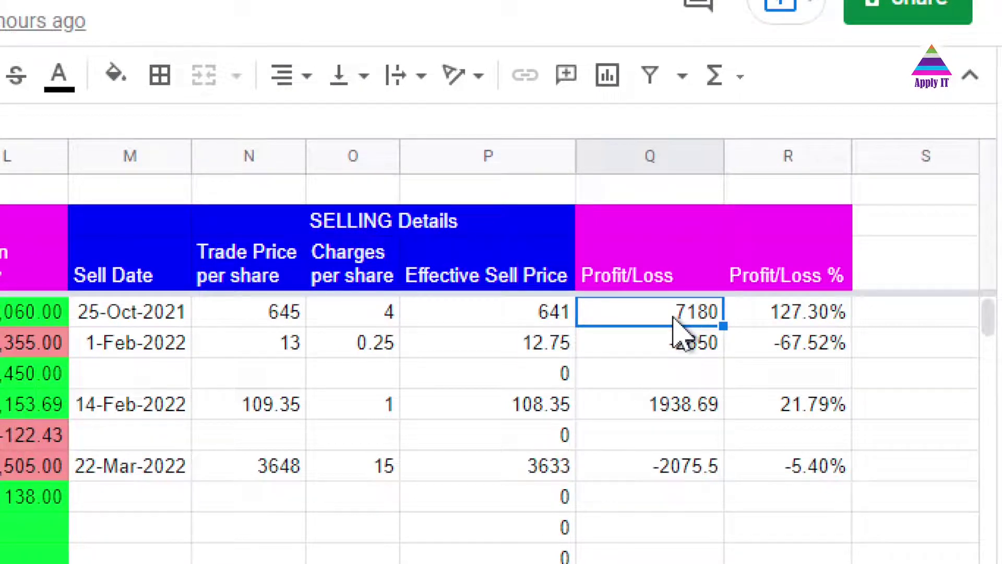
pyautogui.click(814, 323)
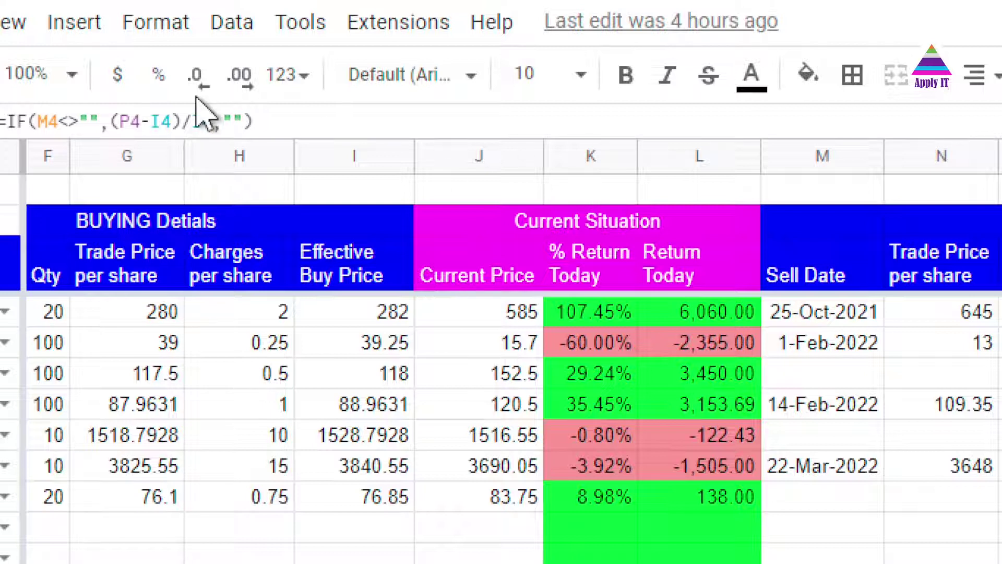
pyautogui.click(158, 78)
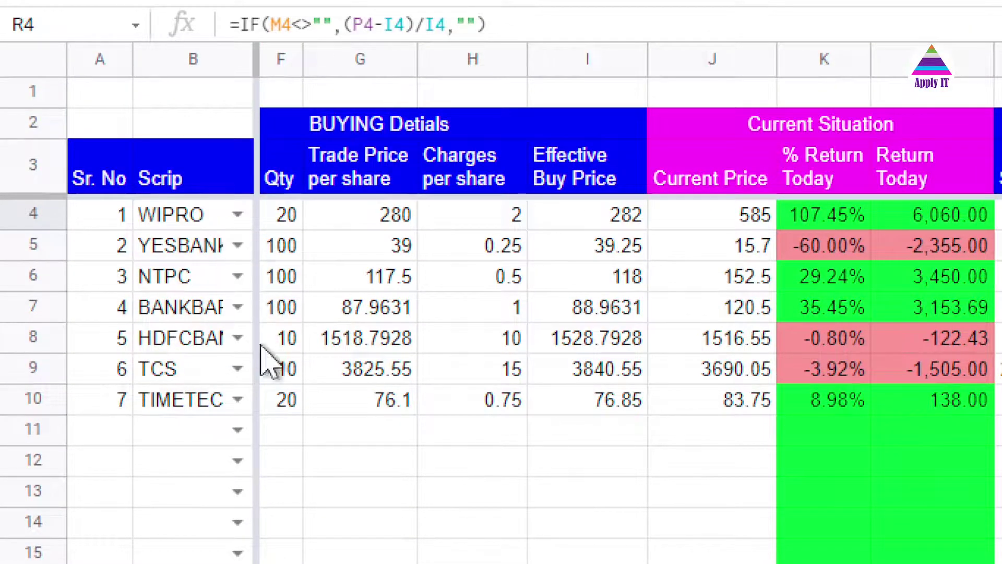
# - Copy the BANKBARODA transaction from row 7, starting at its scrip, into empty row 11 and check its serial number
pyautogui.click(289, 316)
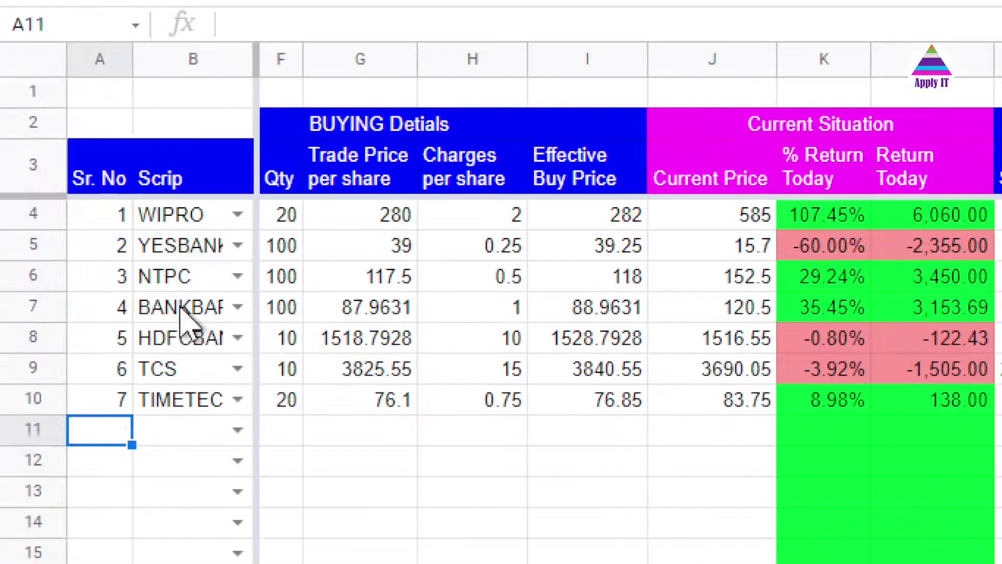
pyautogui.click(181, 311)
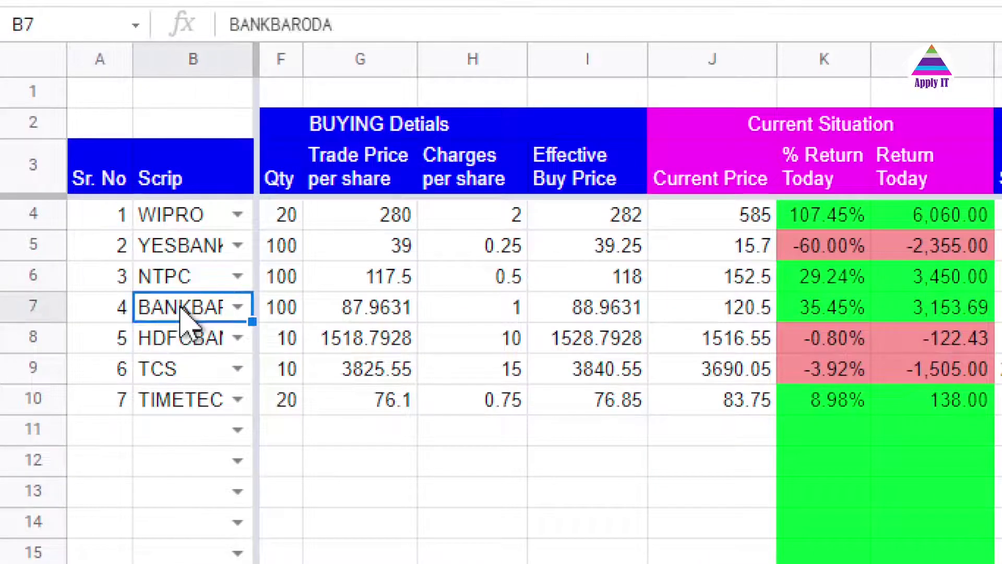
pyautogui.hotkey('ctrl', 'shift', 'Right')
pyautogui.hotkey('ctrl', 'c')
pyautogui.hotkey('ctrl', 'Down')
pyautogui.press('Down')
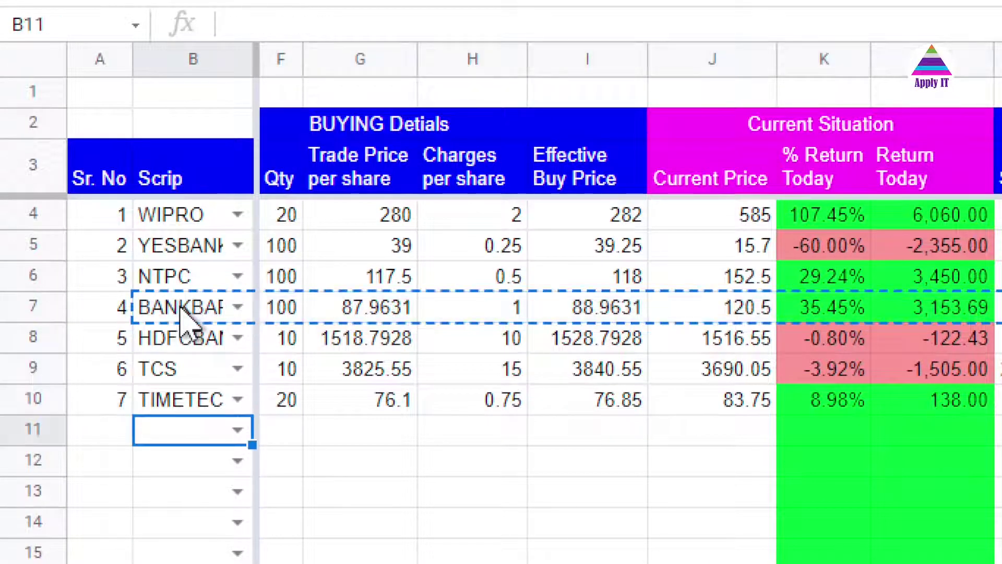
pyautogui.hotkey('ctrl', 'v')
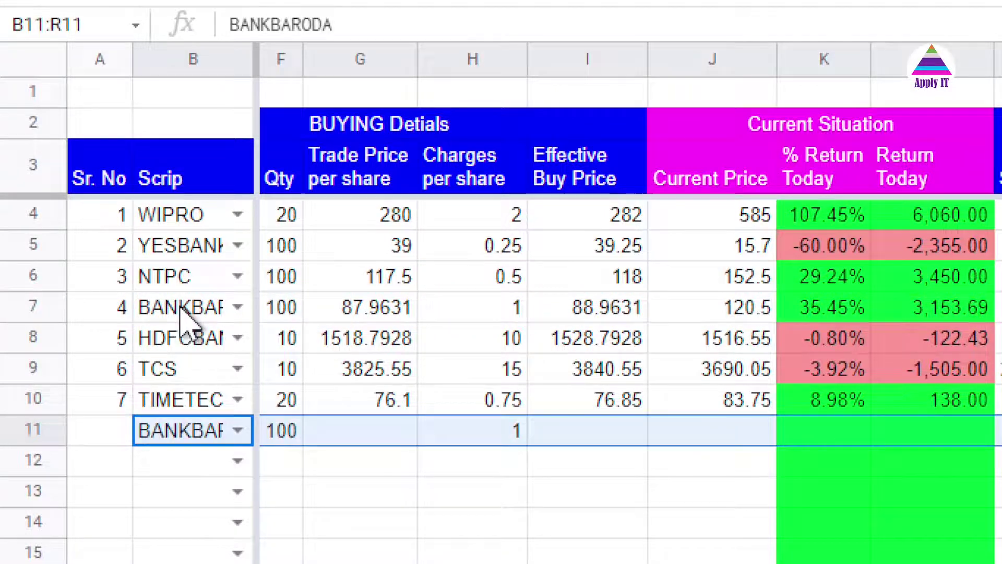
pyautogui.press('Right')
pyautogui.press('Left')
pyautogui.press('Left')
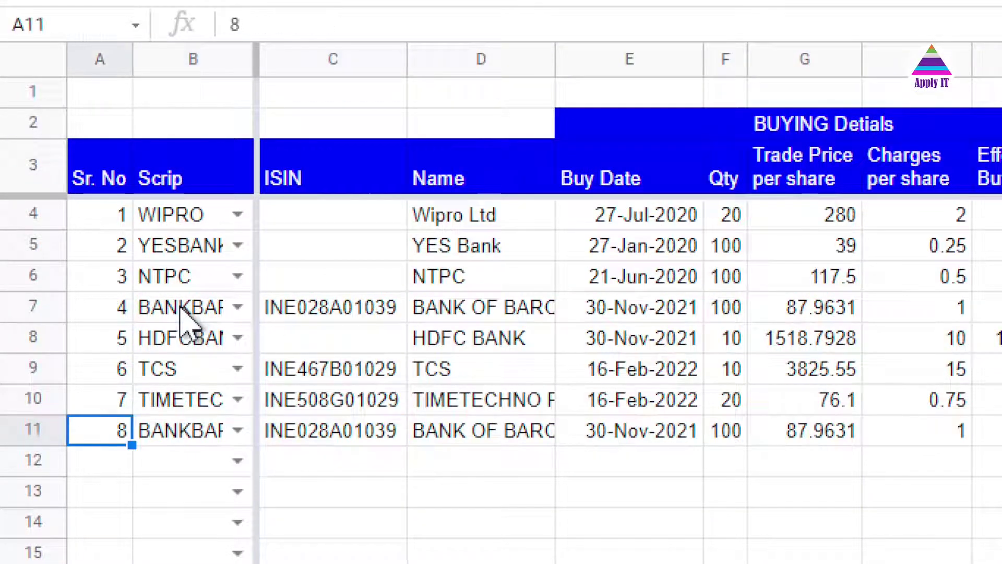
# - Set the quantity of the copied BANKBARODA transaction in row 11 to 50
pyautogui.press('Right')
pyautogui.press('Right')
pyautogui.press('Right')
pyautogui.press('Right')
pyautogui.press('Right')
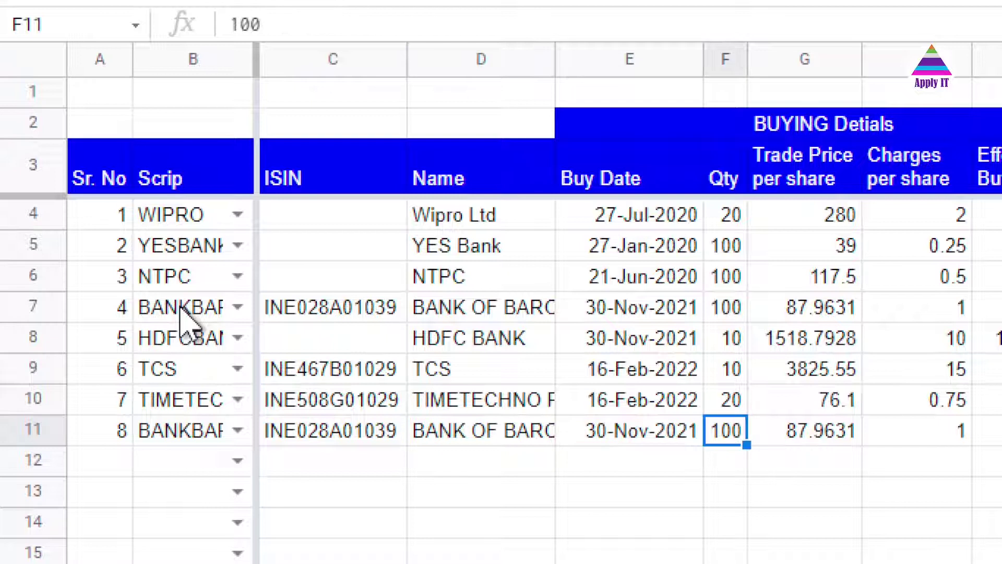
pyautogui.write('50')
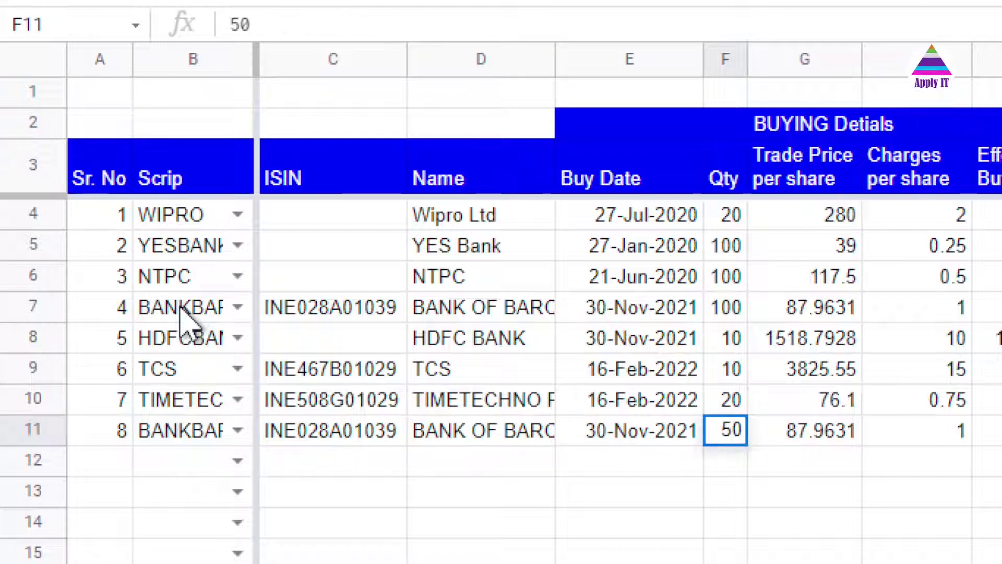
pyautogui.press('Return')
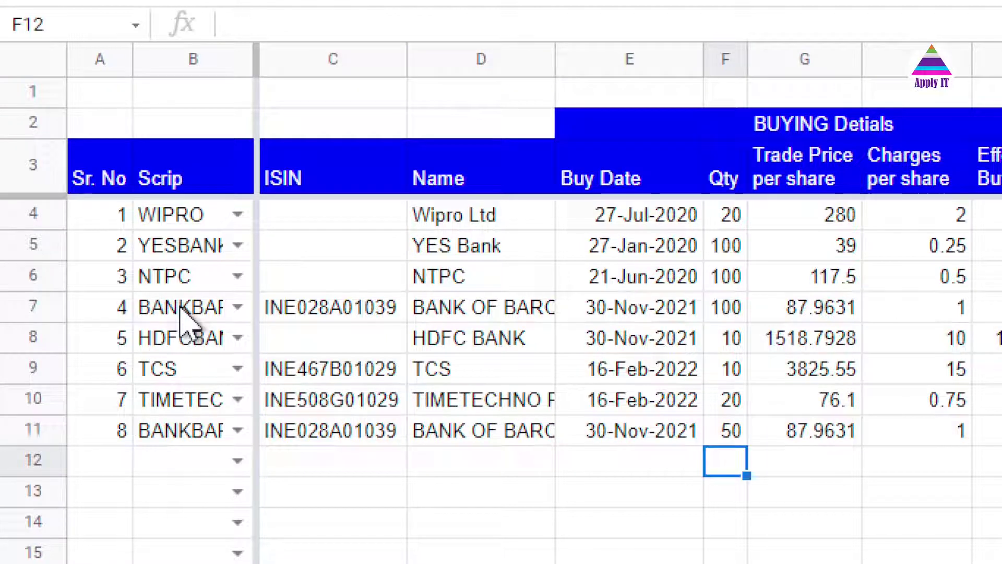
# - Set the quantity of the original BANKBARODA transaction in row 7 to 50
pyautogui.click(727, 310)
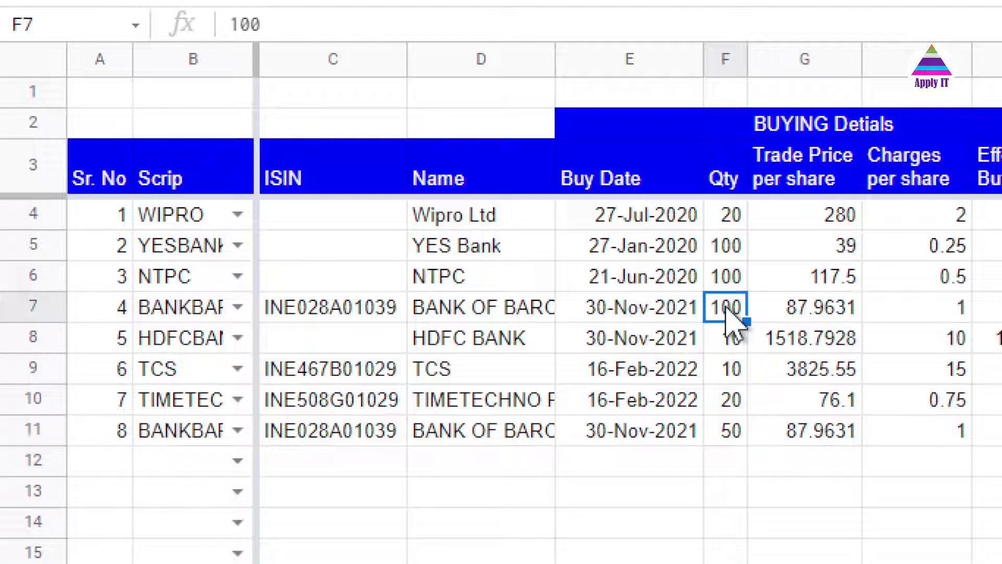
pyautogui.write('50')
pyautogui.press('Return')
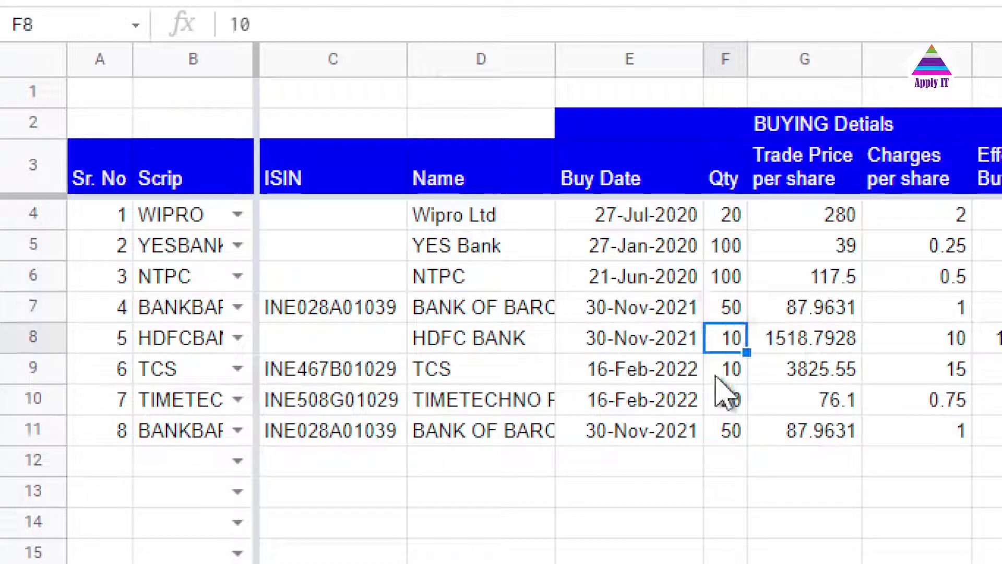